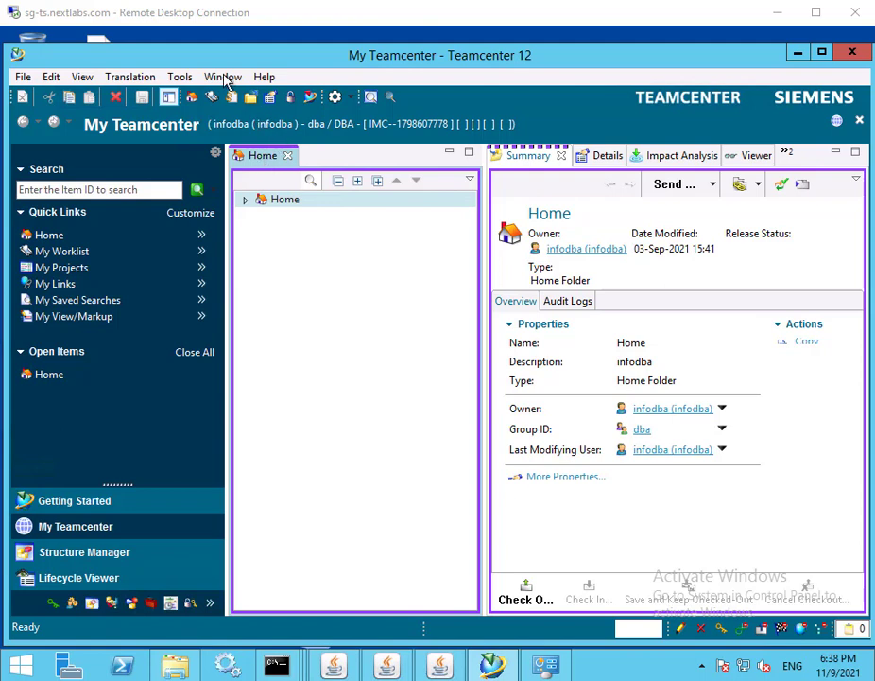
Step: Start switching from My Teamcenter to another perspective
{"action": "left_click", "coordinate": [225, 80]}
Step: Open the ADA License perspective and show the TAA01 license details
{"action": "mouse_move", "coordinate": [248, 98]}
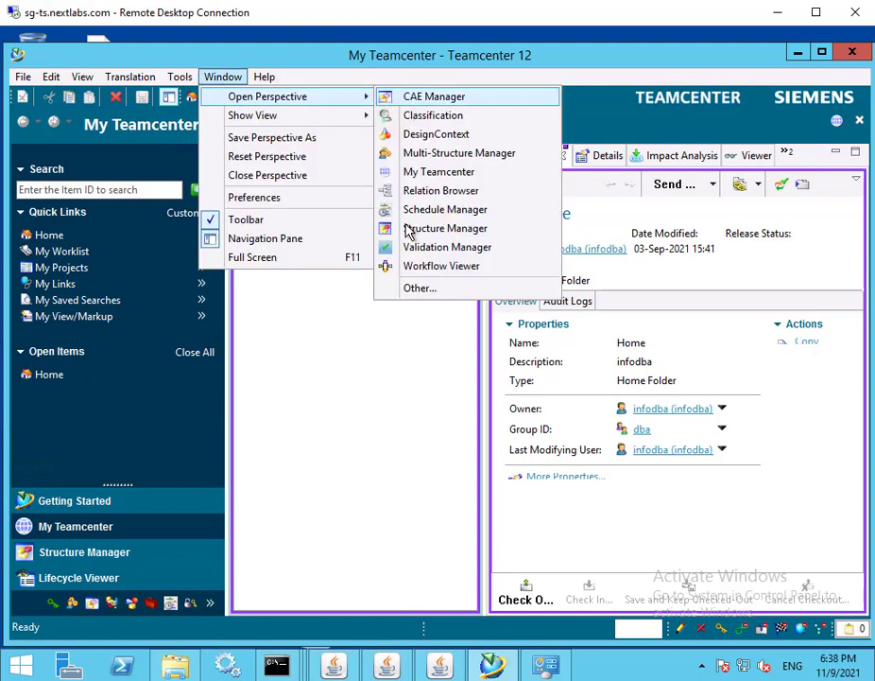
{"action": "left_click", "coordinate": [417, 289]}
{"action": "left_click", "coordinate": [363, 143]}
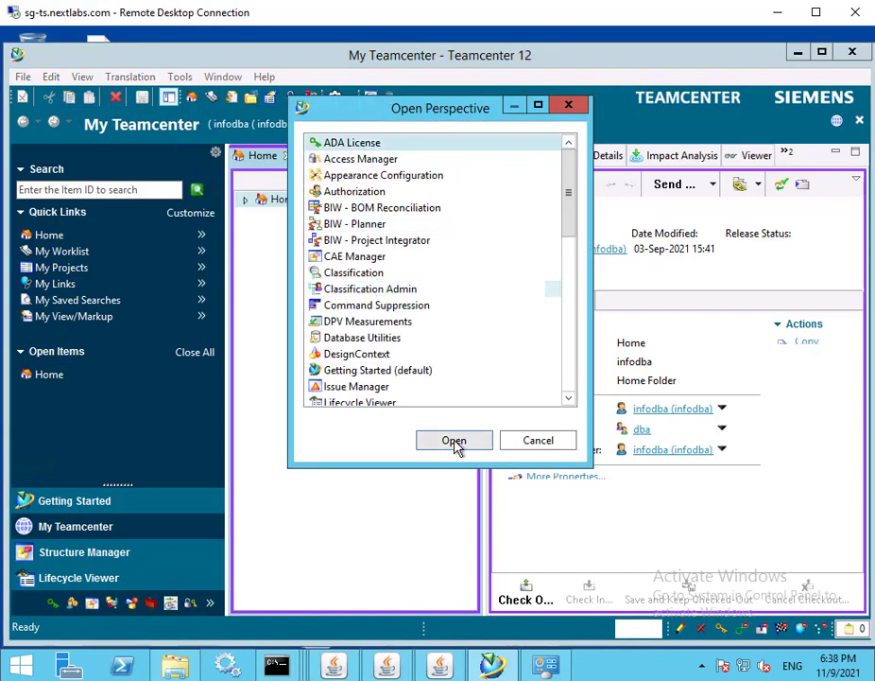
{"action": "left_click", "coordinate": [455, 441]}
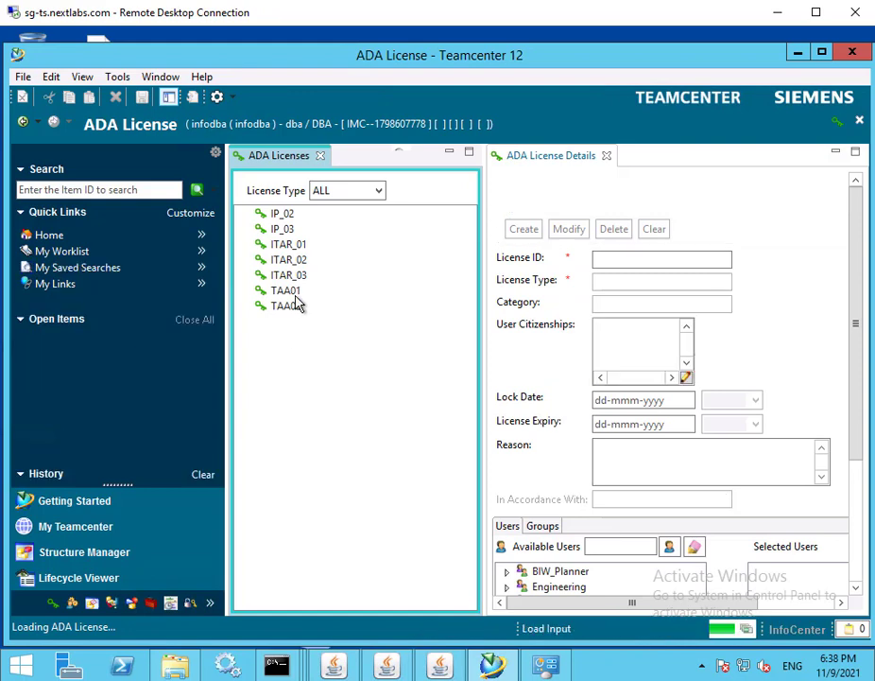
{"action": "left_click", "coordinate": [288, 294]}
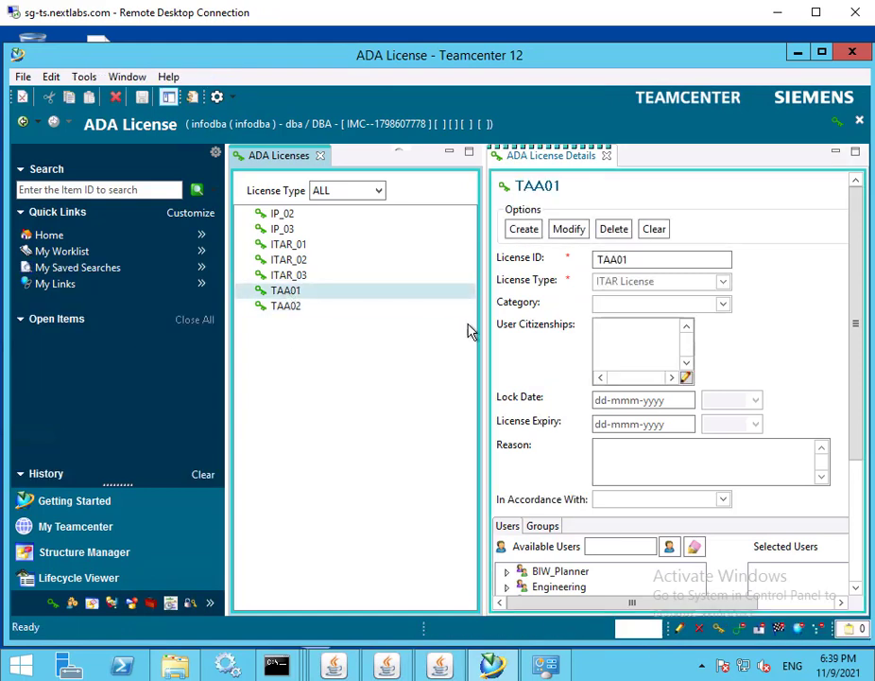
Step: Add the second and third Engineering Designer users to TAA01's Selected Users
{"action": "left_click", "coordinate": [610, 260]}
{"action": "left_click", "coordinate": [509, 587]}
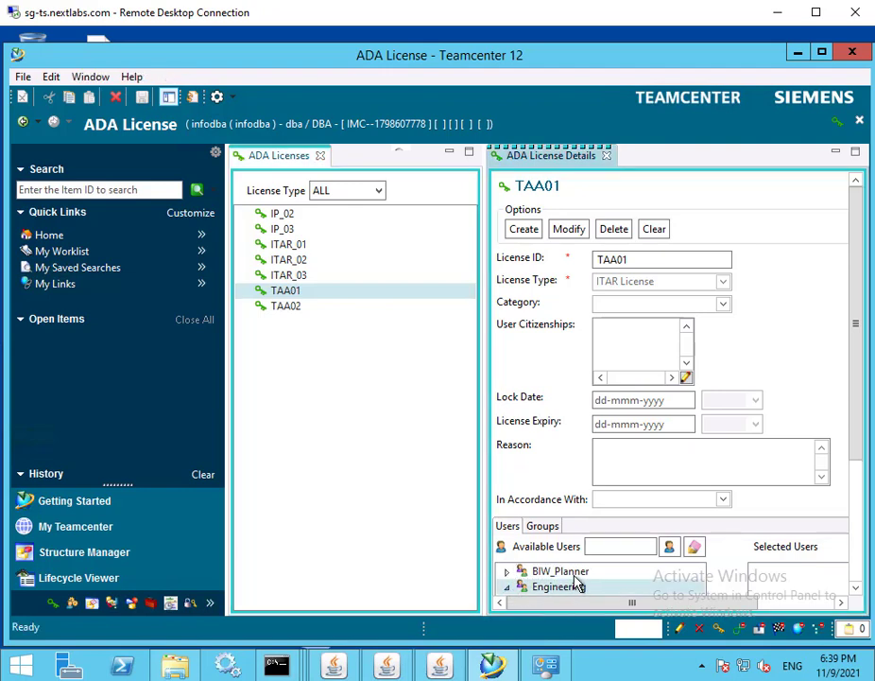
{"action": "scroll", "coordinate": [751, 511], "scroll_direction": "down", "scroll_amount": 3}
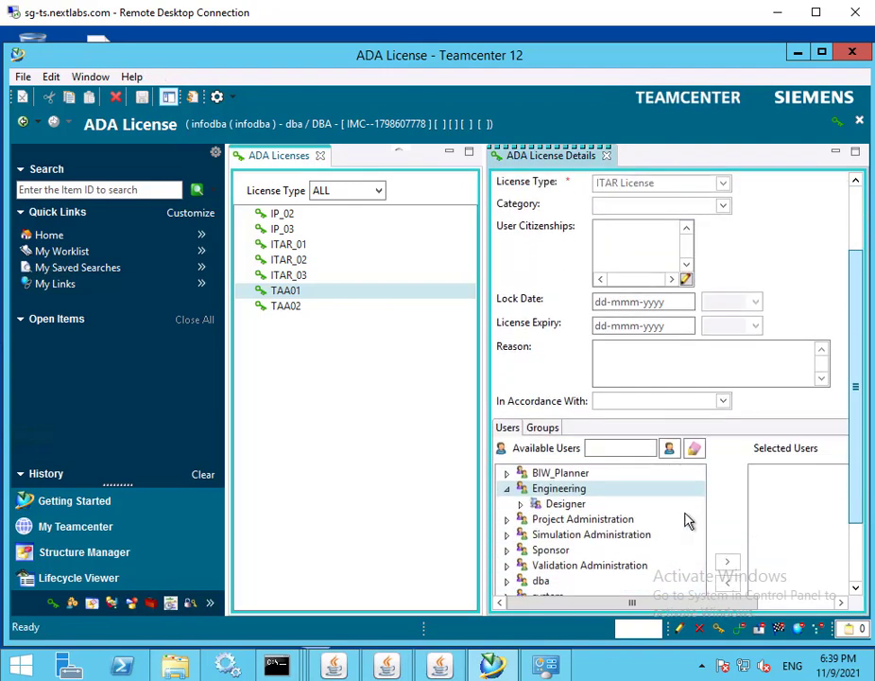
{"action": "left_click", "coordinate": [520, 503]}
{"action": "left_click", "coordinate": [582, 533]}
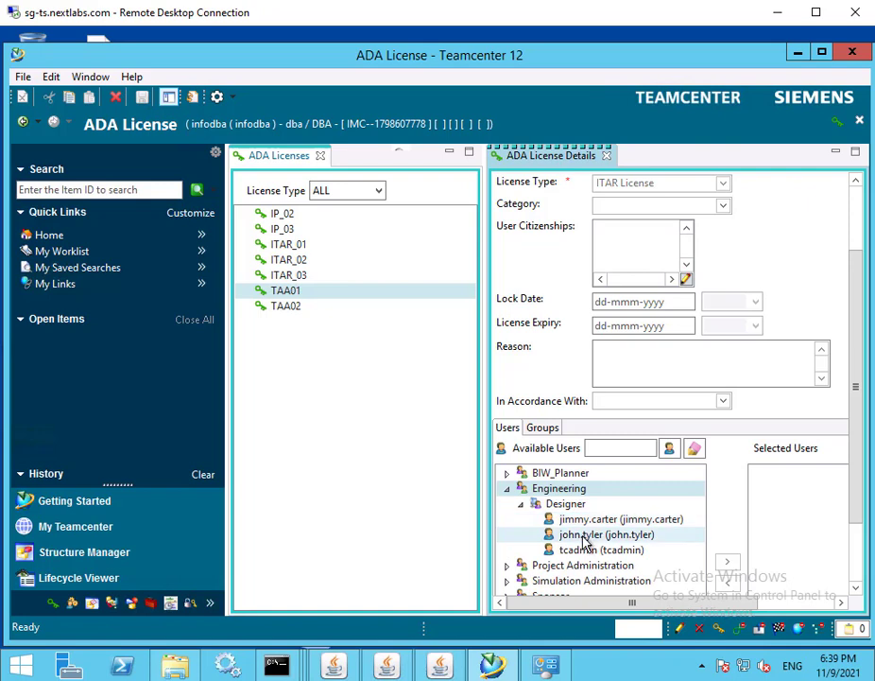
{"action": "left_click", "coordinate": [727, 563]}
{"action": "left_click", "coordinate": [601, 550]}
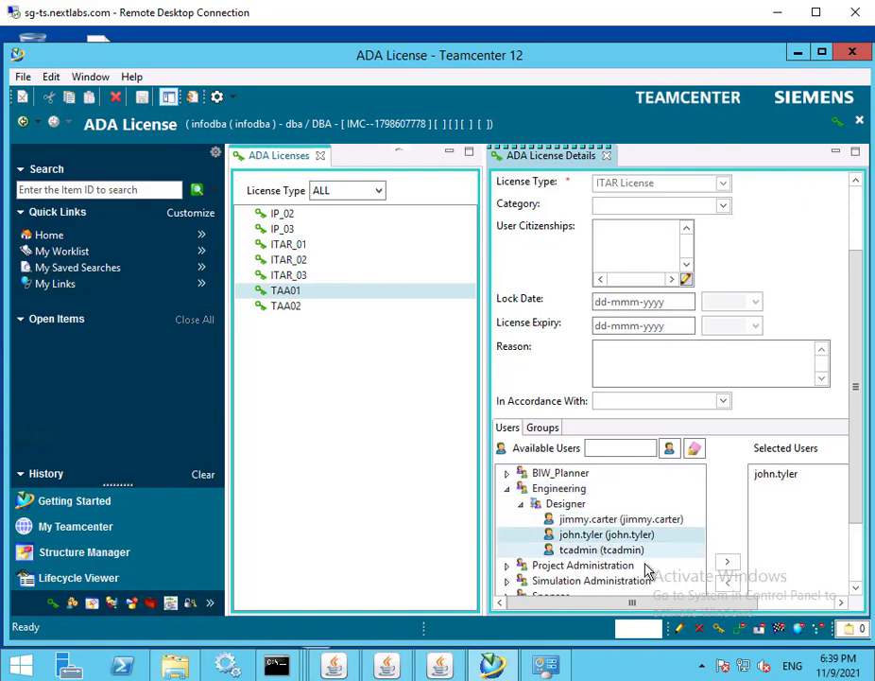
{"action": "left_click", "coordinate": [727, 562]}
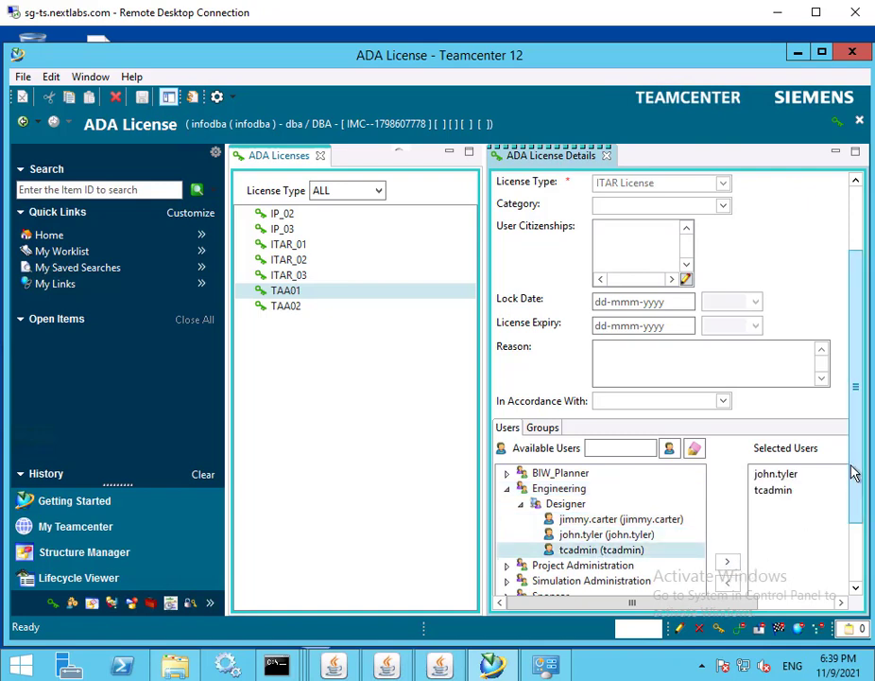
Step: Save the modified TAA01 license and confirm the modification
{"action": "left_click_drag", "start_coordinate": [853, 468], "coordinate": [844, 322]}
{"action": "left_click", "coordinate": [570, 230]}
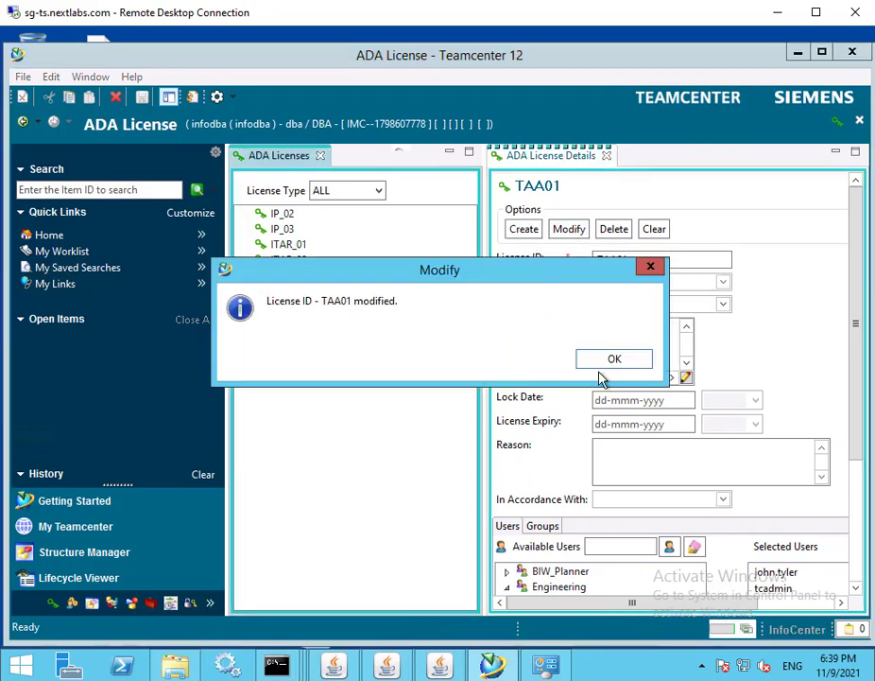
{"action": "left_click", "coordinate": [588, 359]}
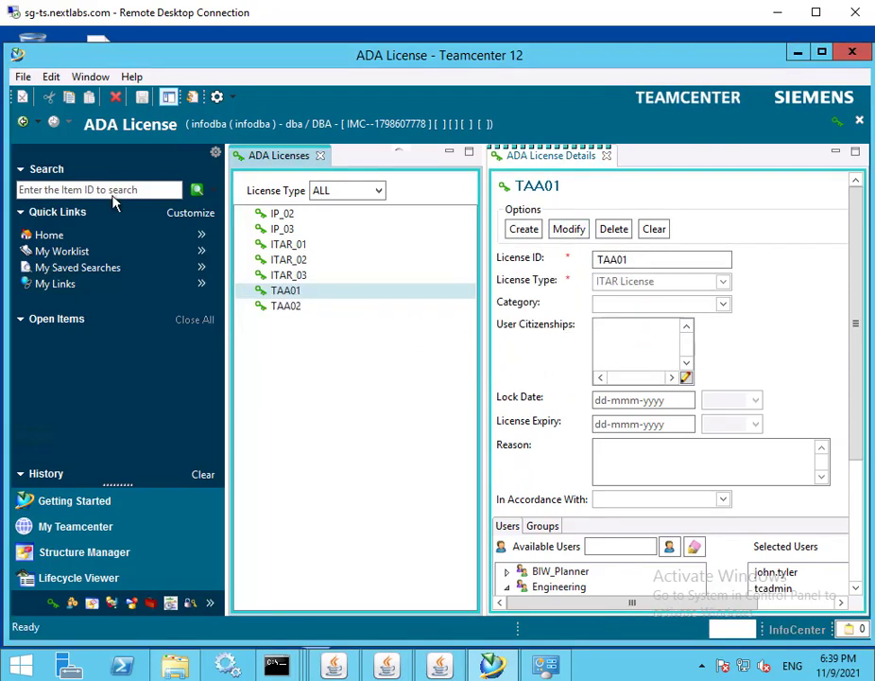
{"action": "left_click", "coordinate": [23, 76]}
Step: Close ADA License and filter the Options preferences by 'nxl'
{"action": "left_click", "coordinate": [28, 120]}
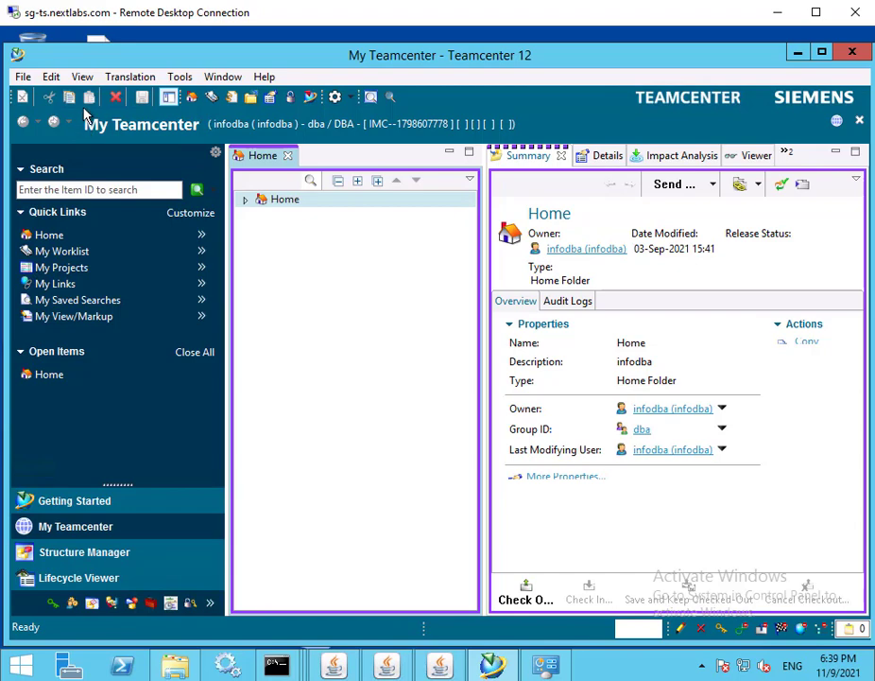
{"action": "left_click", "coordinate": [51, 76]}
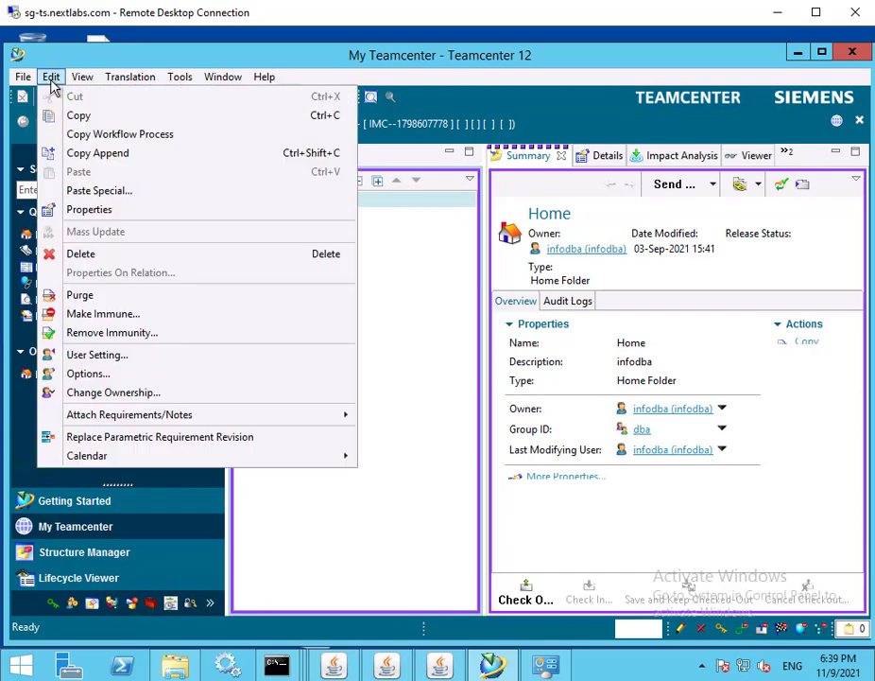
{"action": "left_click", "coordinate": [59, 373]}
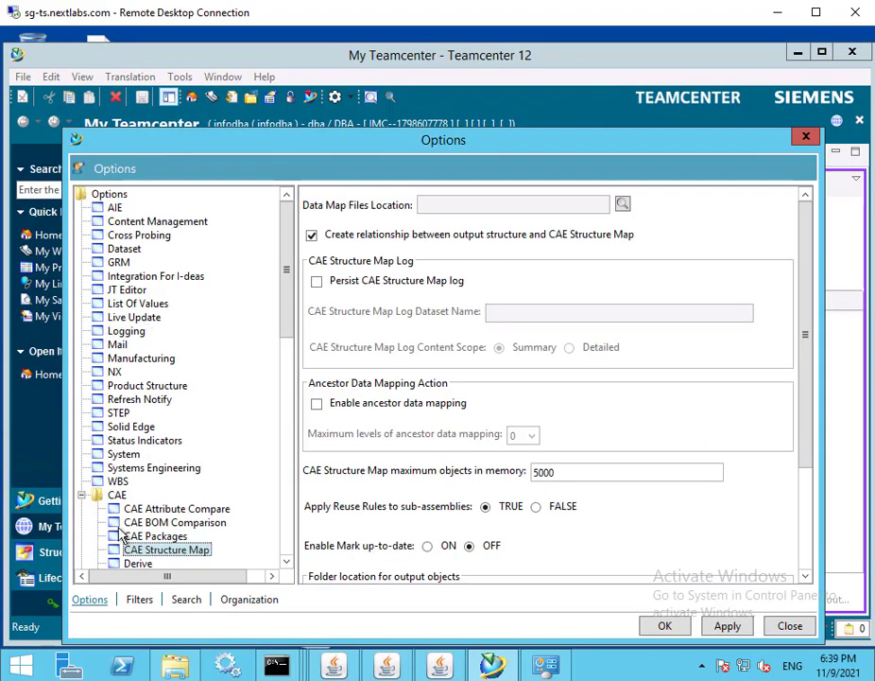
{"action": "left_click", "coordinate": [140, 599]}
{"action": "left_click", "coordinate": [156, 259]}
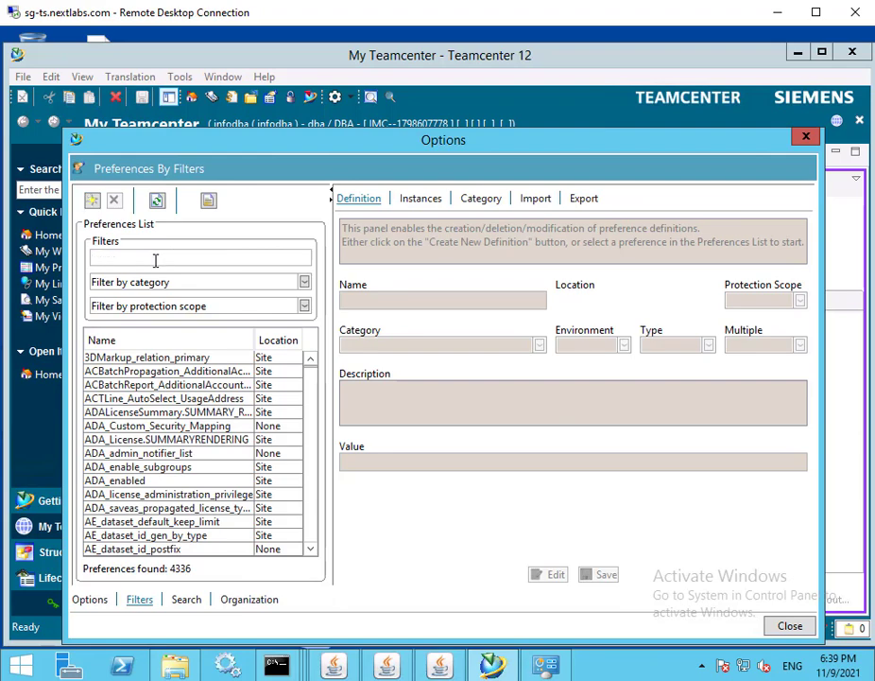
{"action": "type", "text": "nxl"}
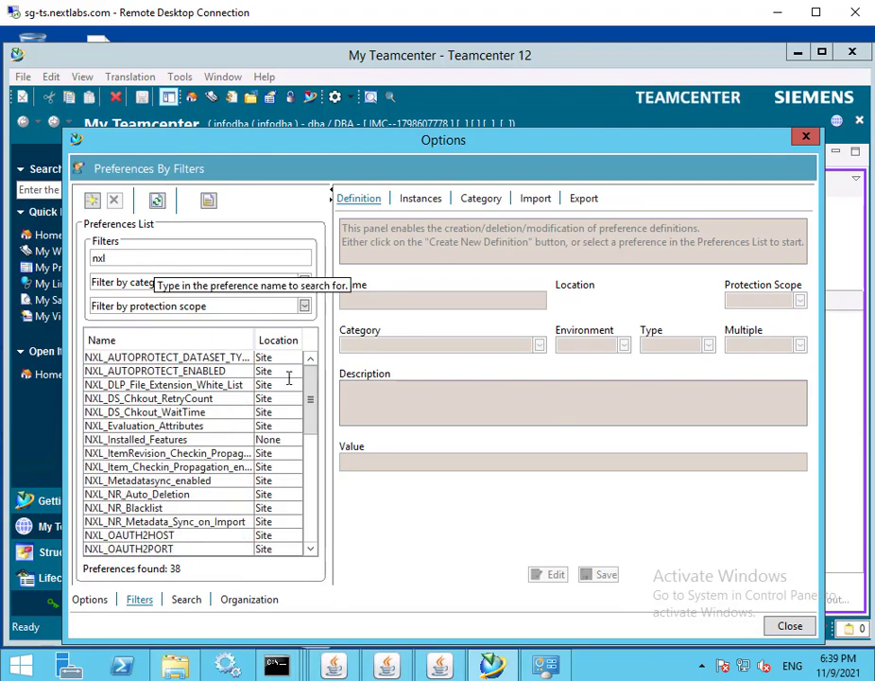
{"action": "left_click", "coordinate": [310, 548]}
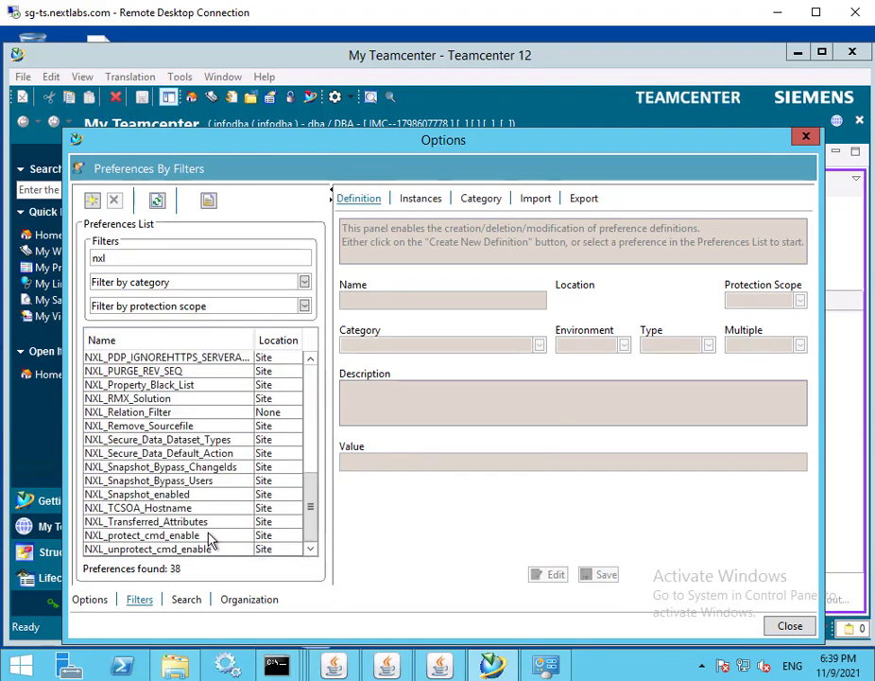
Step: Add owning_group as a value of NXL_Transferred_Attributes and save the preference
{"action": "left_click", "coordinate": [202, 523]}
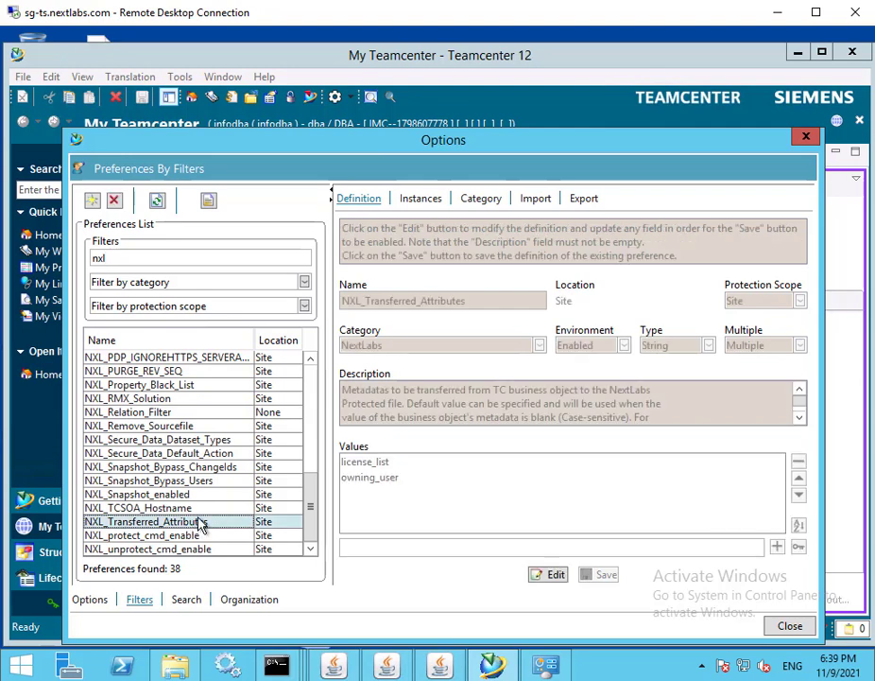
{"action": "left_click", "coordinate": [553, 575]}
{"action": "left_click", "coordinate": [417, 544]}
{"action": "type", "text": "owning_group"}
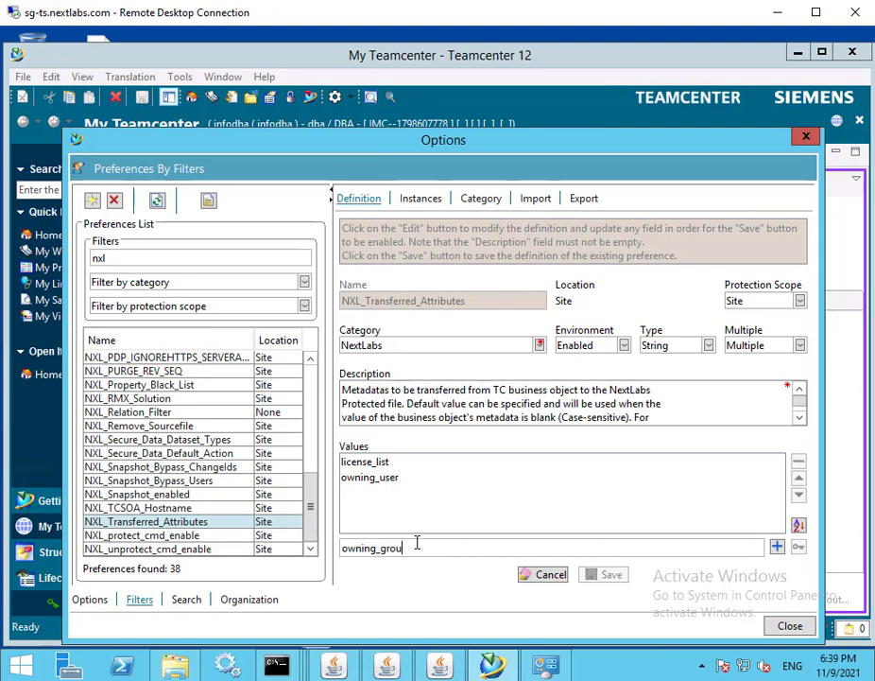
{"action": "left_click", "coordinate": [776, 547]}
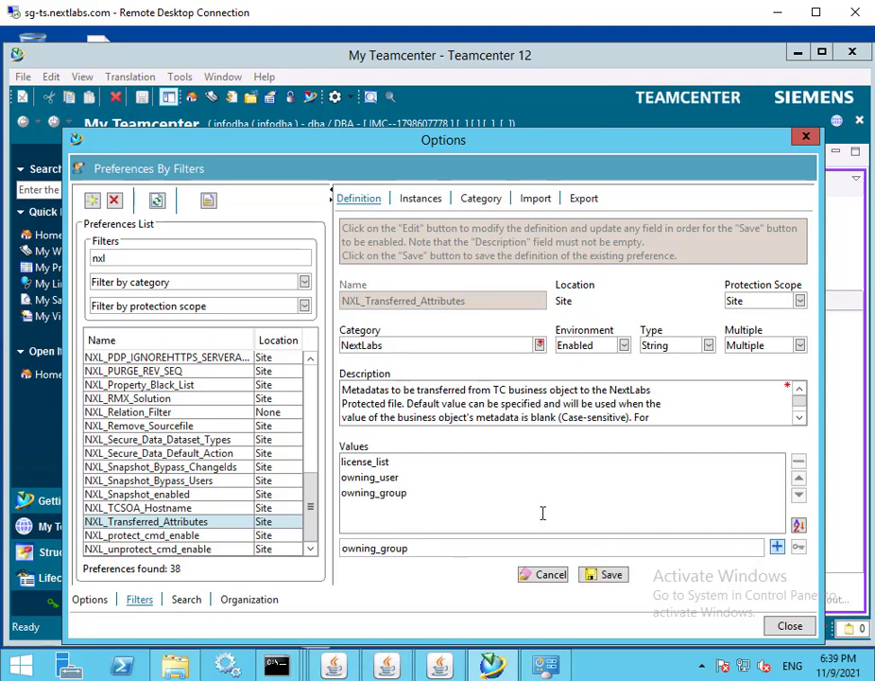
{"action": "left_click", "coordinate": [612, 576]}
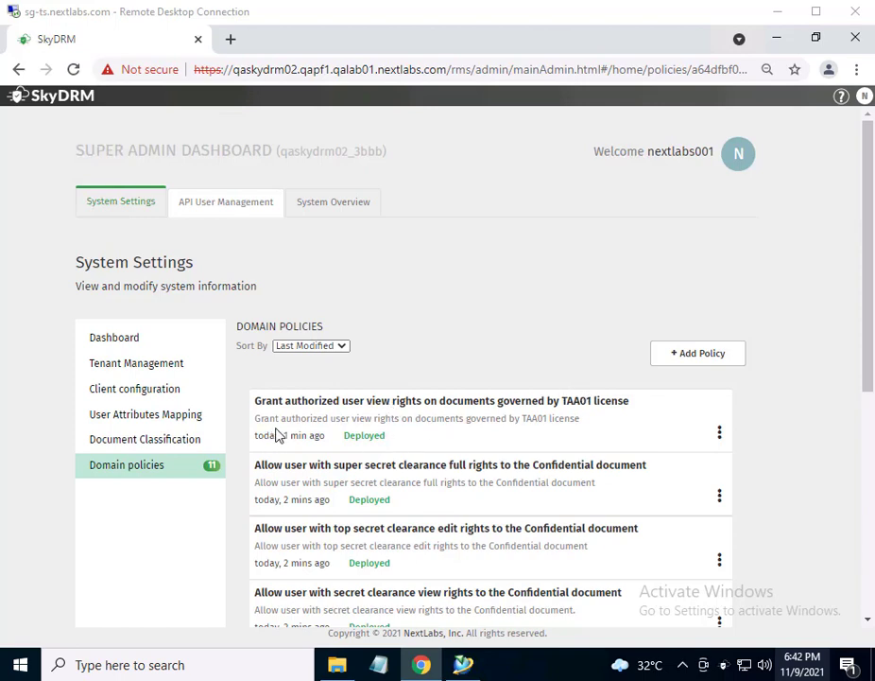
Step: Review the TAA01 view-rights policy's Resources, People and Digital Rights sections
{"action": "left_click", "coordinate": [619, 408]}
{"action": "scroll", "coordinate": [378, 448], "scroll_direction": "down", "scroll_amount": 1}
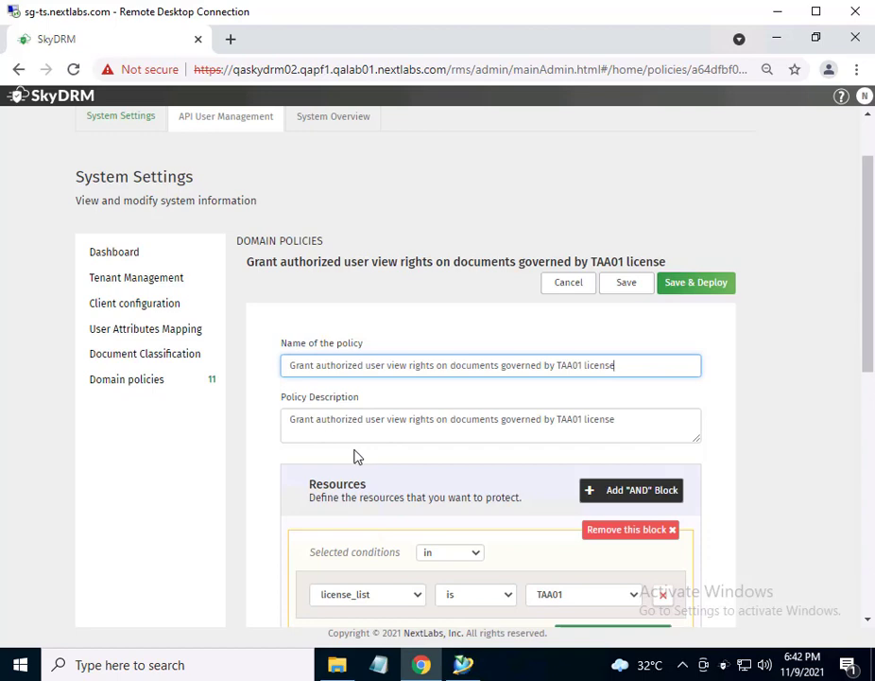
{"action": "scroll", "coordinate": [356, 456], "scroll_direction": "down", "scroll_amount": 2}
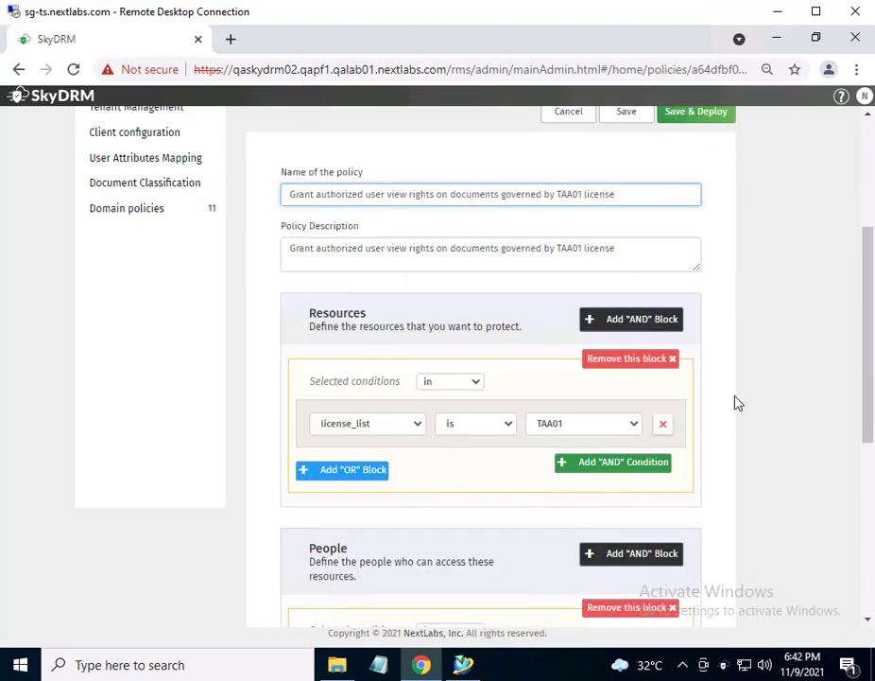
{"action": "scroll", "coordinate": [265, 422], "scroll_direction": "down", "scroll_amount": 2}
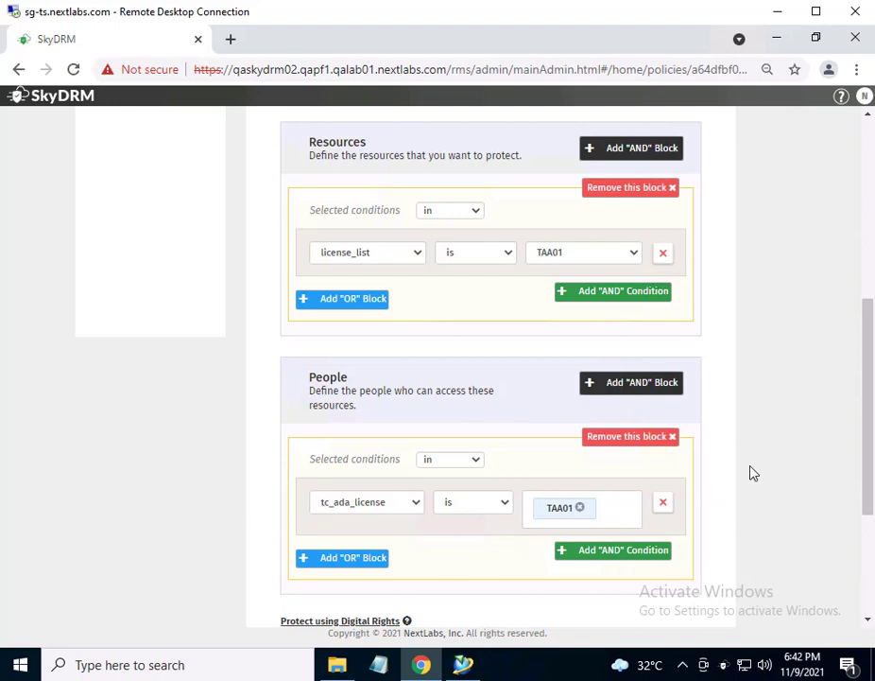
{"action": "scroll", "coordinate": [750, 471], "scroll_direction": "down", "scroll_amount": 3}
{"action": "scroll", "coordinate": [753, 473], "scroll_direction": "up", "scroll_amount": 1}
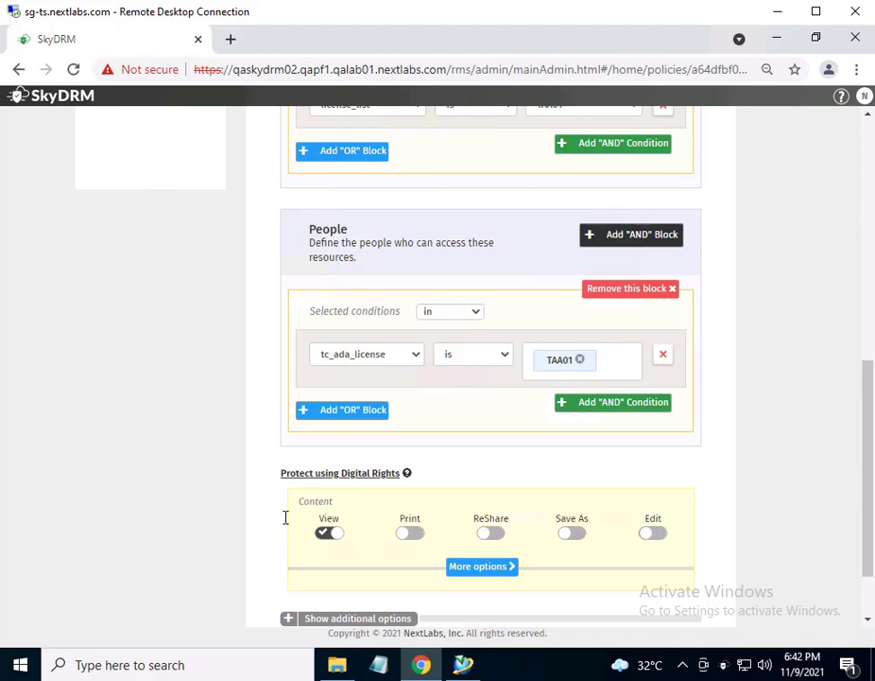
{"action": "scroll", "coordinate": [713, 453], "scroll_direction": "up", "scroll_amount": 4}
{"action": "scroll", "coordinate": [727, 379], "scroll_direction": "up", "scroll_amount": 1}
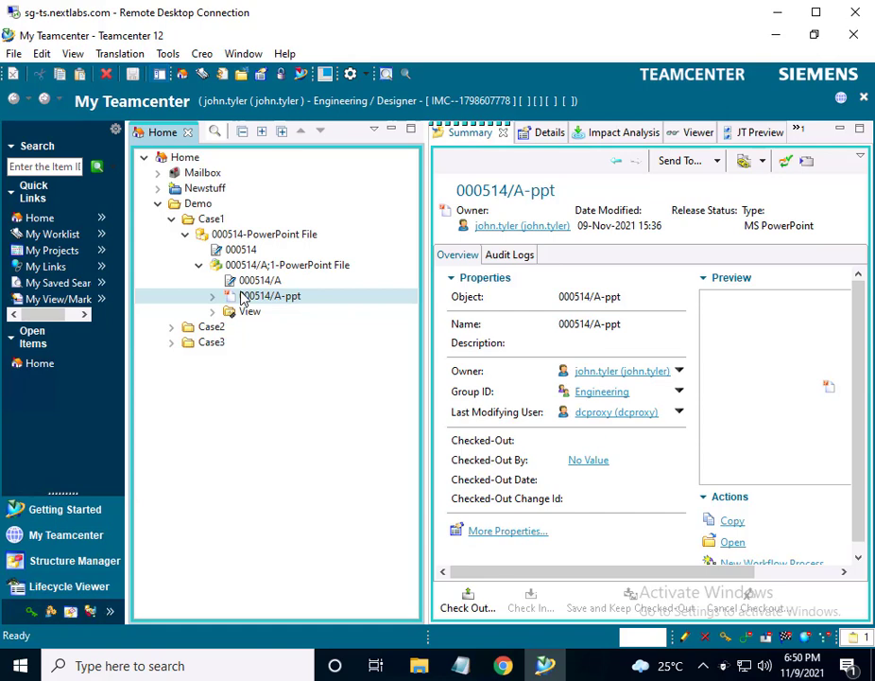
Step: Check that 000514/A-ppt's licence attachment shows TAA01, closing without changes
{"action": "right_click", "coordinate": [244, 296]}
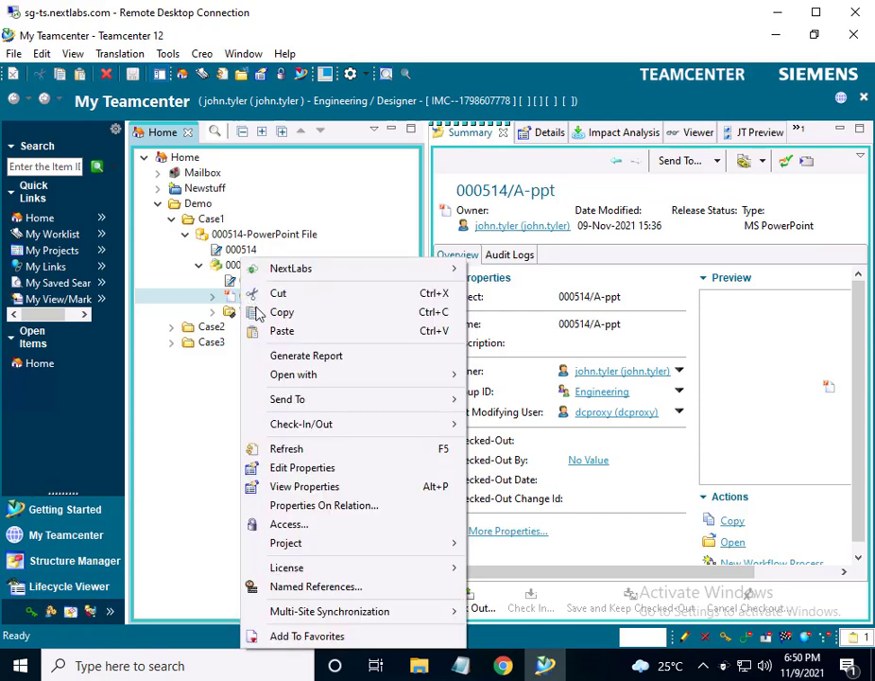
{"action": "mouse_move", "coordinate": [283, 575]}
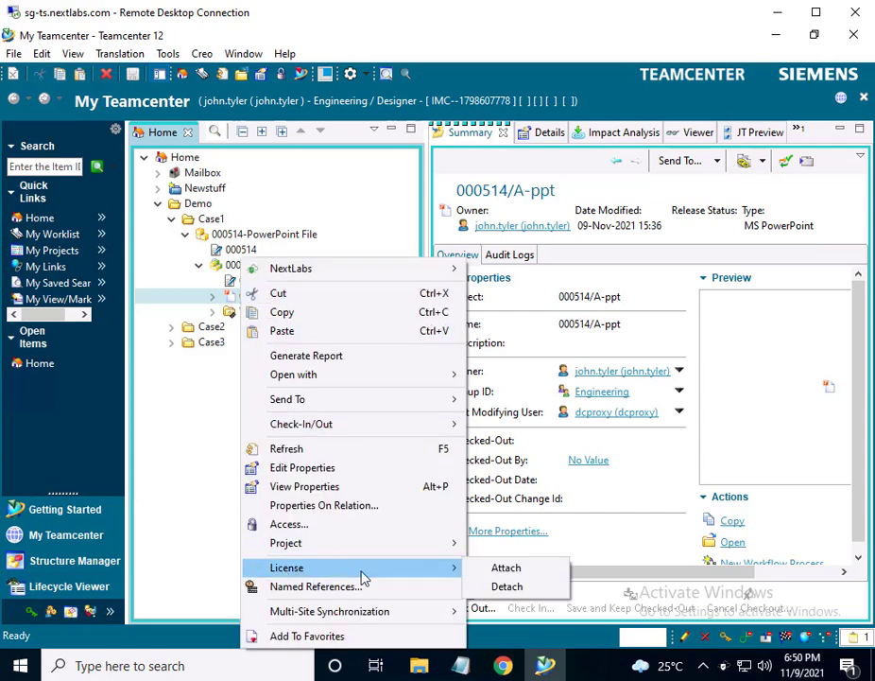
{"action": "left_click", "coordinate": [501, 569]}
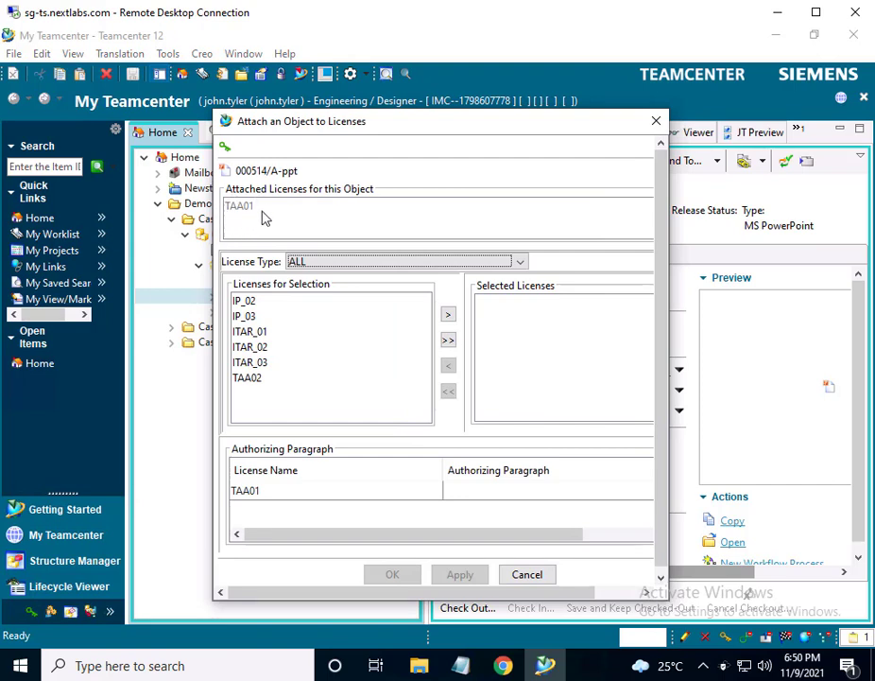
{"action": "left_click", "coordinate": [656, 120]}
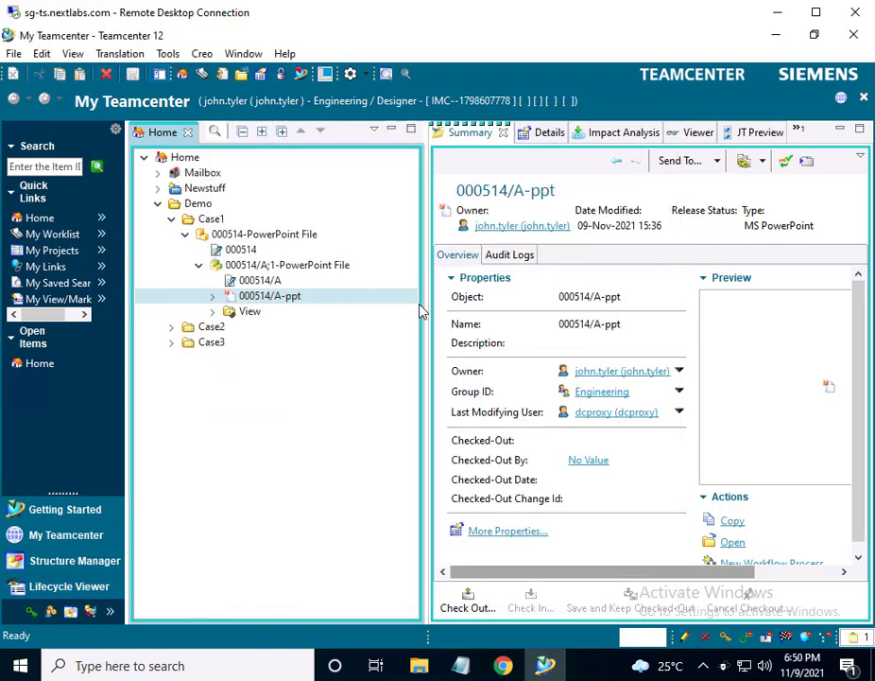
Step: NextLabs-protect 000514/A-ppt and acknowledge the created translation requests
{"action": "right_click", "coordinate": [266, 299]}
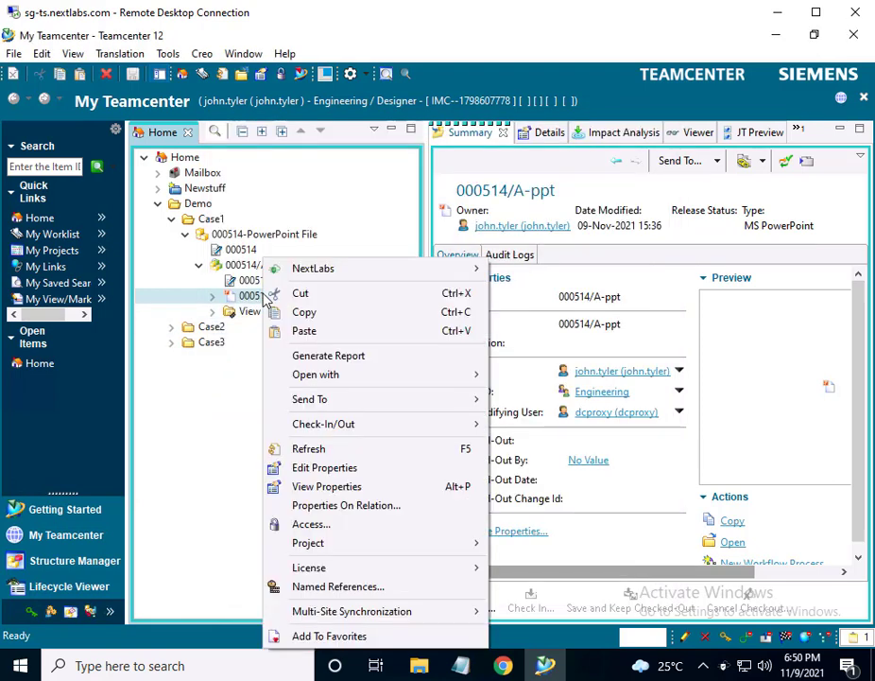
{"action": "mouse_move", "coordinate": [340, 274]}
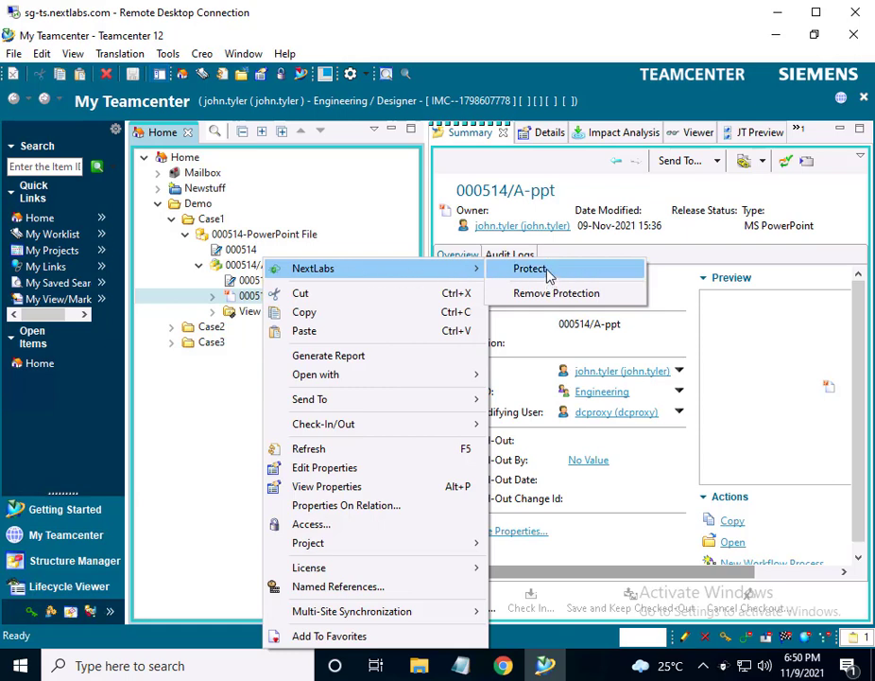
{"action": "left_click", "coordinate": [530, 269]}
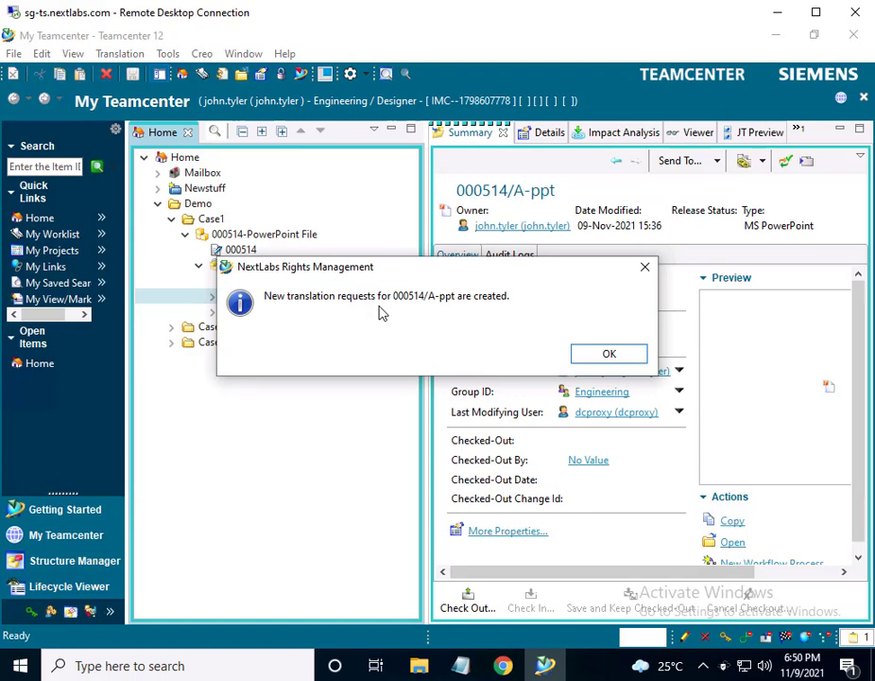
{"action": "left_click", "coordinate": [609, 353]}
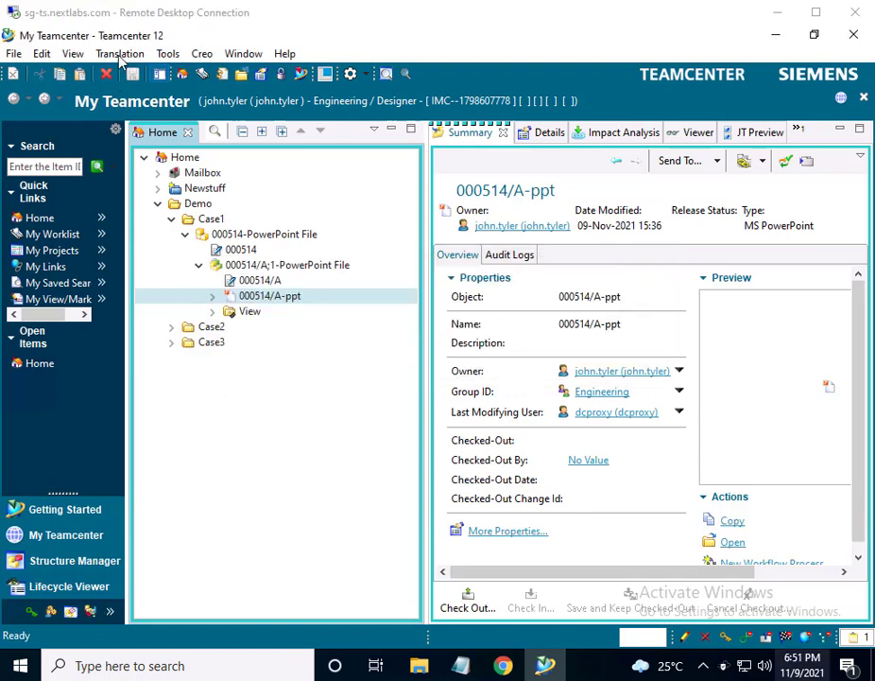
{"action": "left_click", "coordinate": [120, 54]}
Step: Refresh Administrator Console - ALL to confirm the COMPLETE NEXTLABS request, then close it
{"action": "left_click", "coordinate": [132, 88]}
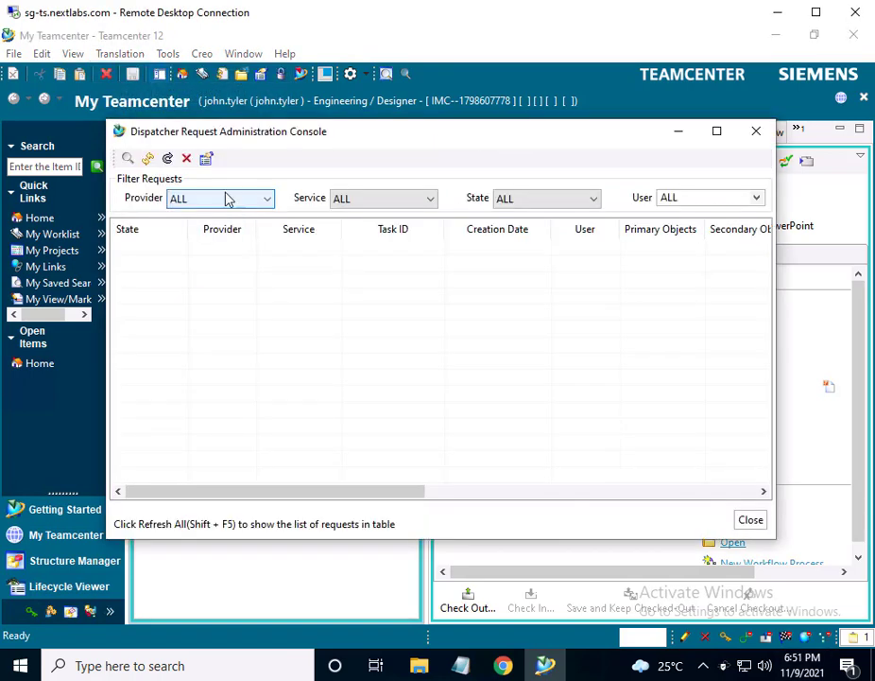
{"action": "left_click", "coordinate": [130, 160]}
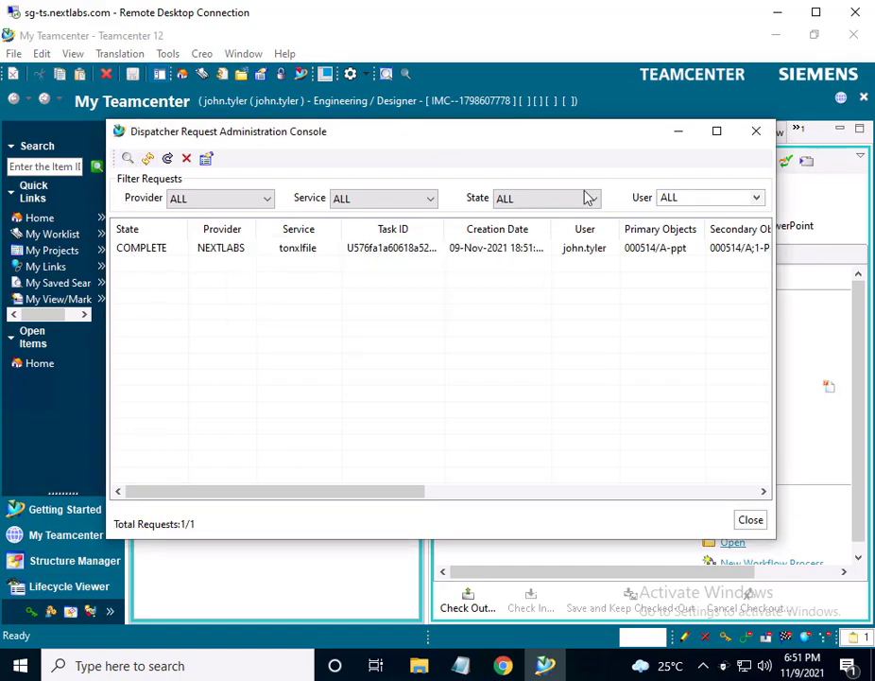
{"action": "left_click", "coordinate": [757, 131]}
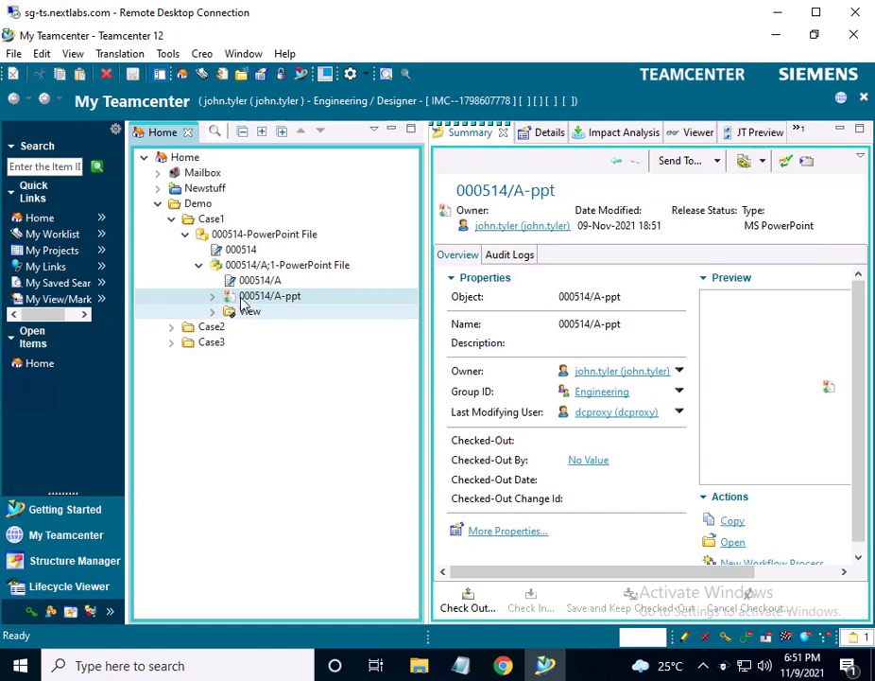
Step: Download Process Course Development March Ops Rev_1.ppt.nxl from 000514/A-ppt's named references into TAA01
{"action": "right_click", "coordinate": [294, 300]}
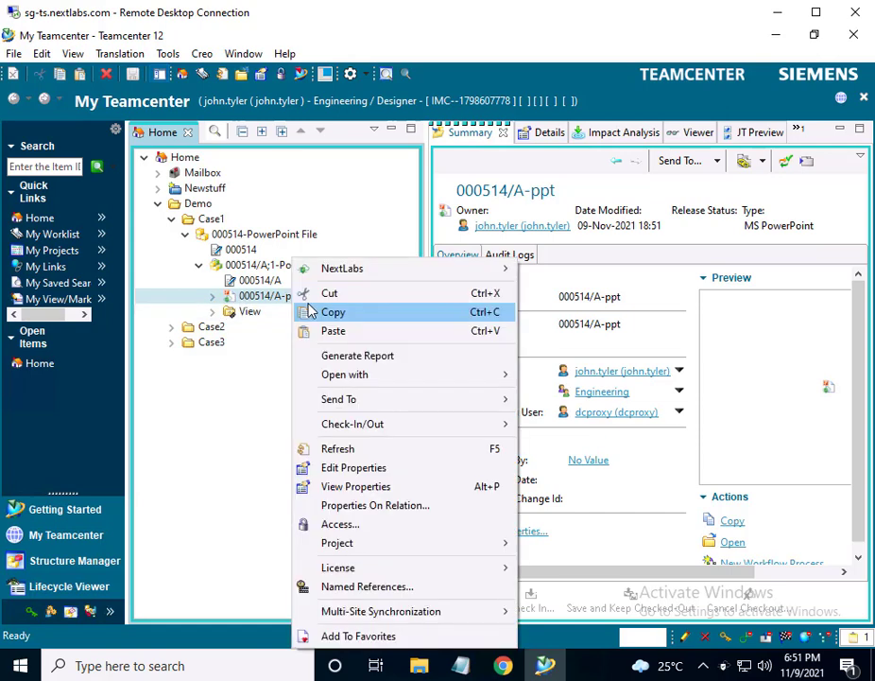
{"action": "left_click", "coordinate": [366, 587]}
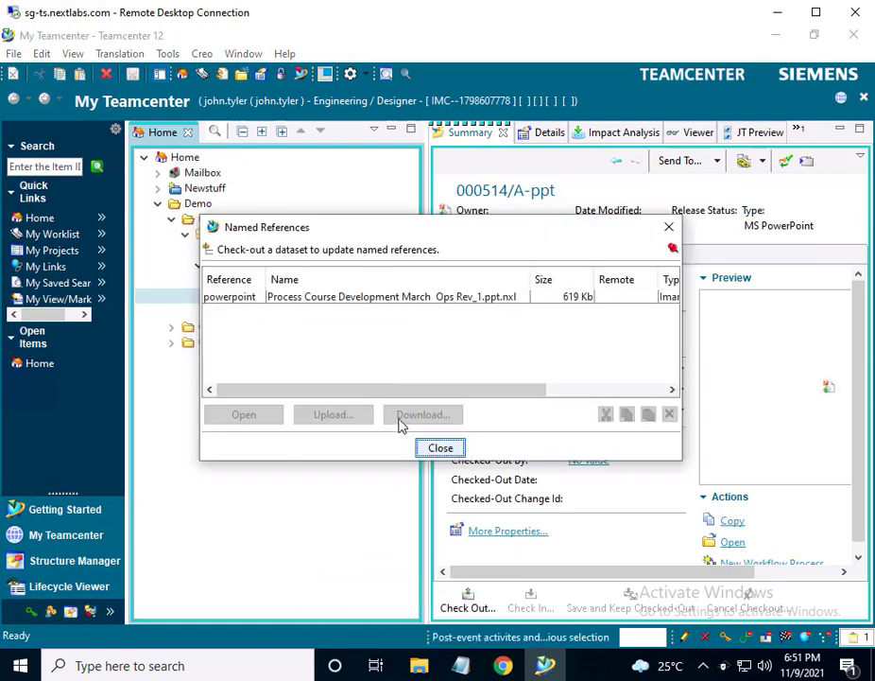
{"action": "left_click", "coordinate": [507, 301]}
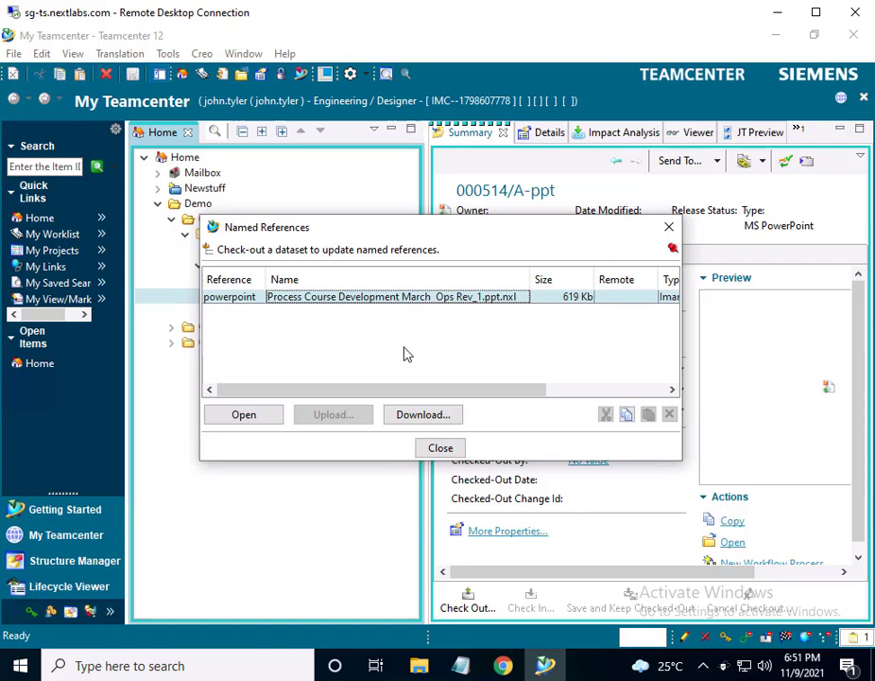
{"action": "left_click", "coordinate": [421, 416]}
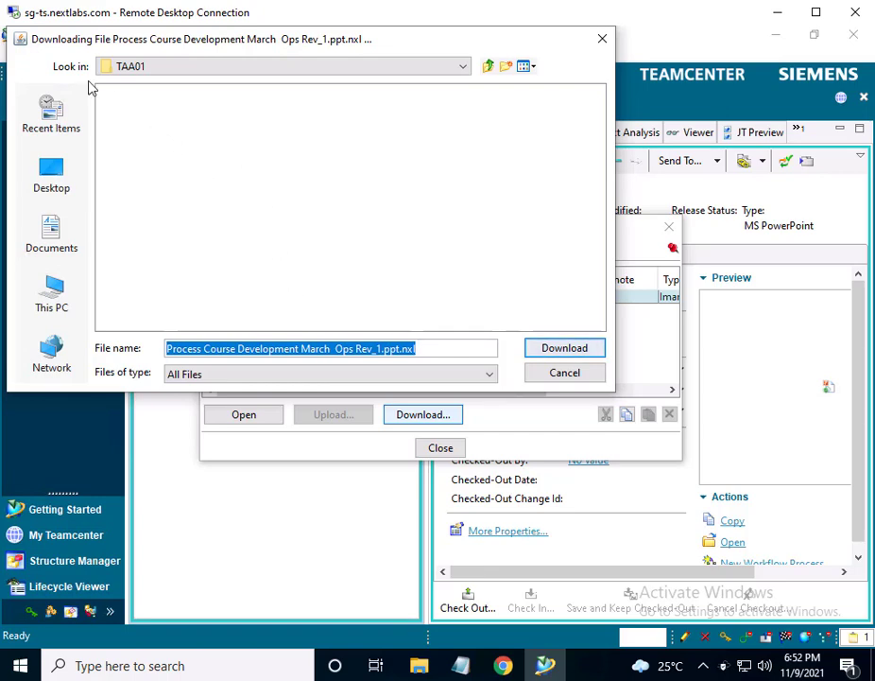
{"action": "left_click", "coordinate": [570, 354]}
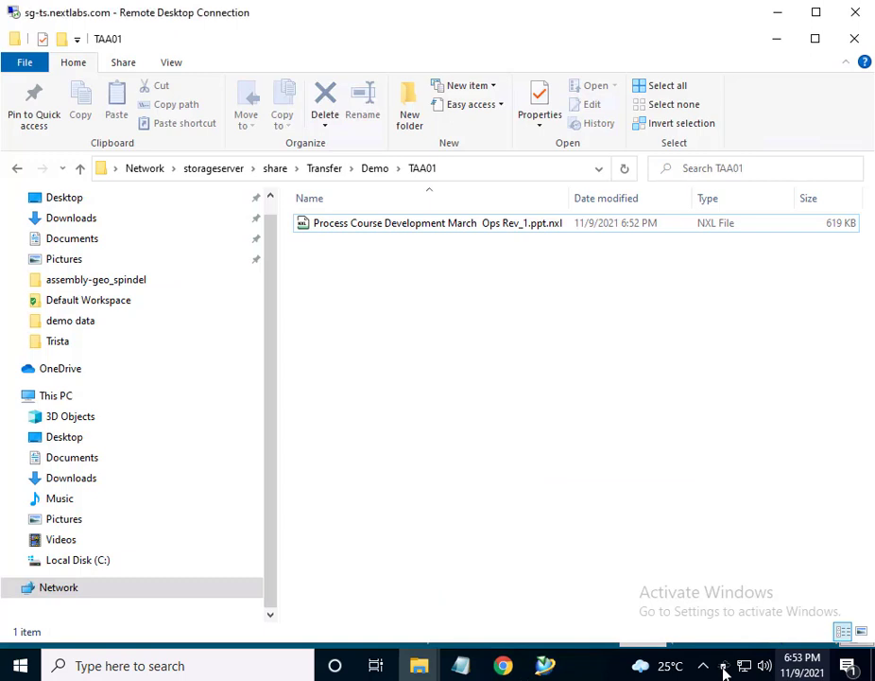
{"action": "left_click", "coordinate": [723, 667]}
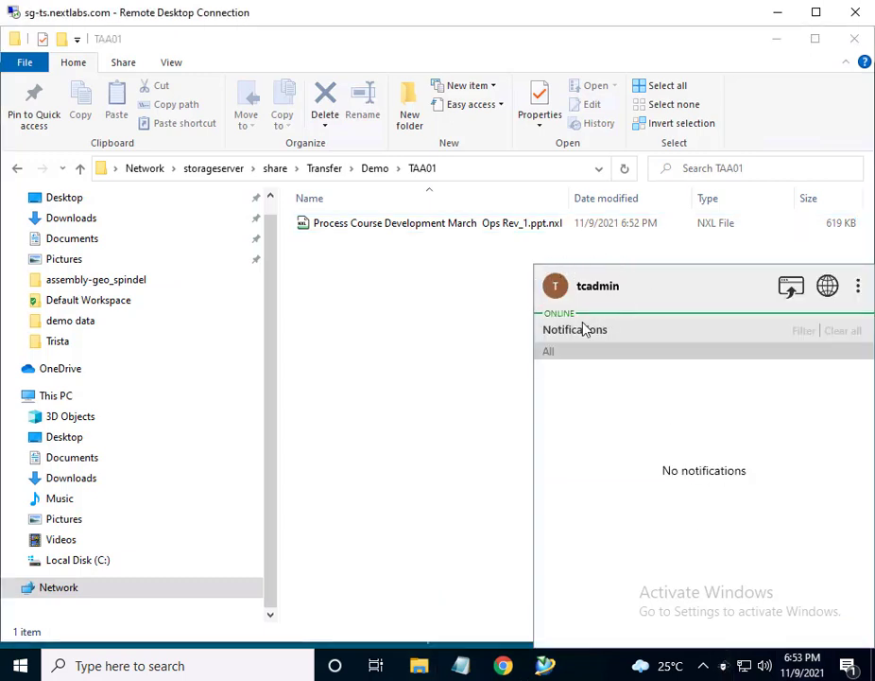
Step: Dismiss notifications and bring up SkyDRM actions for the downloaded .ppt.nxl file
{"action": "left_click", "coordinate": [425, 348]}
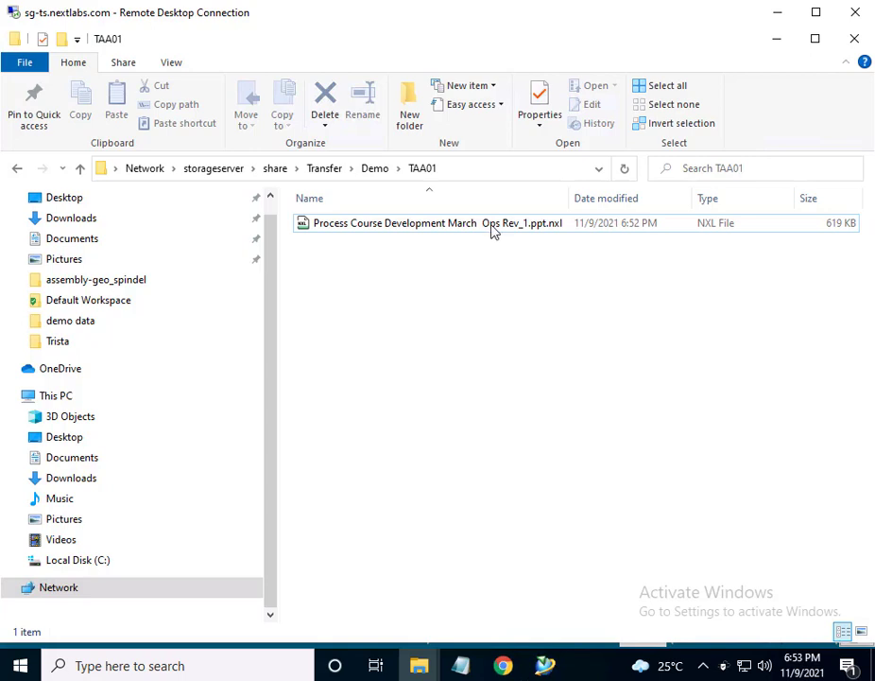
{"action": "left_click", "coordinate": [357, 230]}
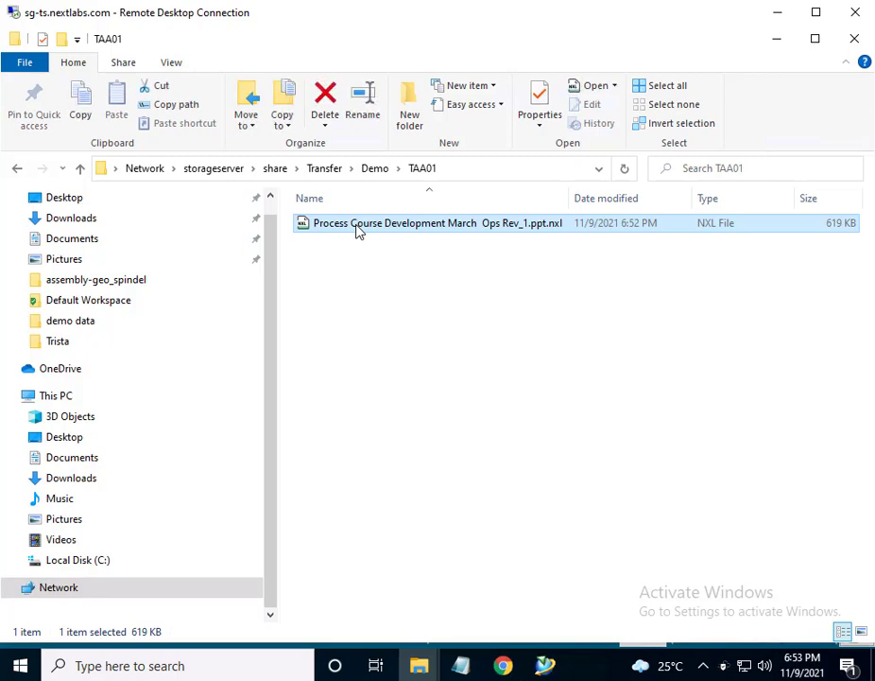
{"action": "right_click", "coordinate": [358, 229]}
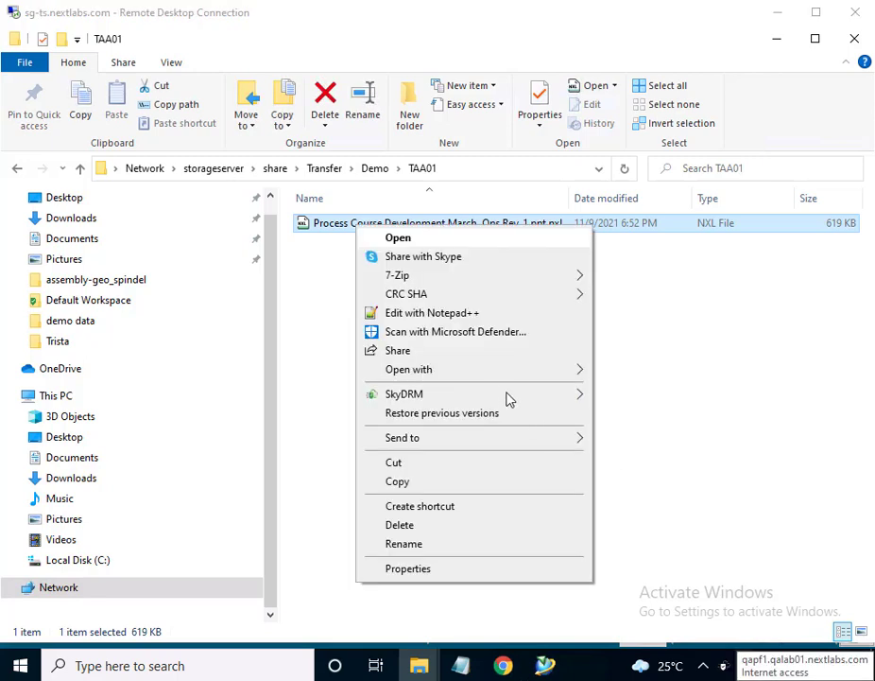
{"action": "mouse_move", "coordinate": [508, 399]}
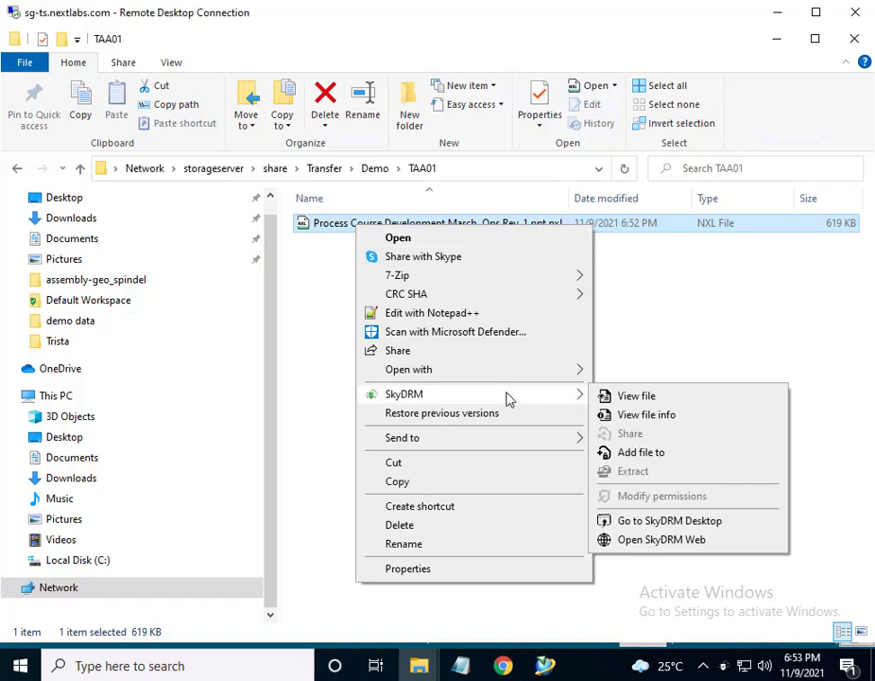
{"action": "left_click", "coordinate": [655, 426]}
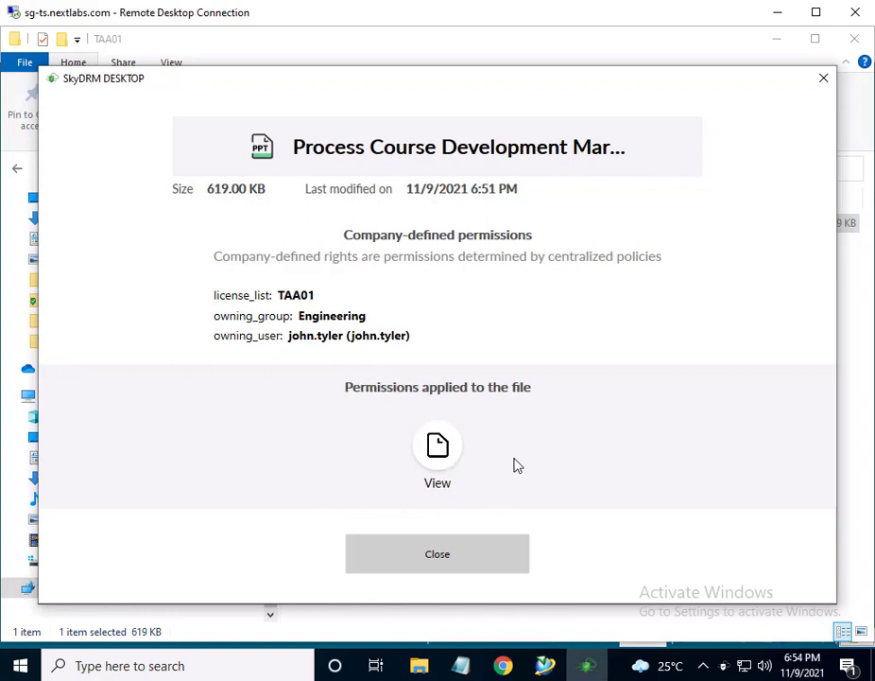
{"action": "left_click", "coordinate": [487, 564]}
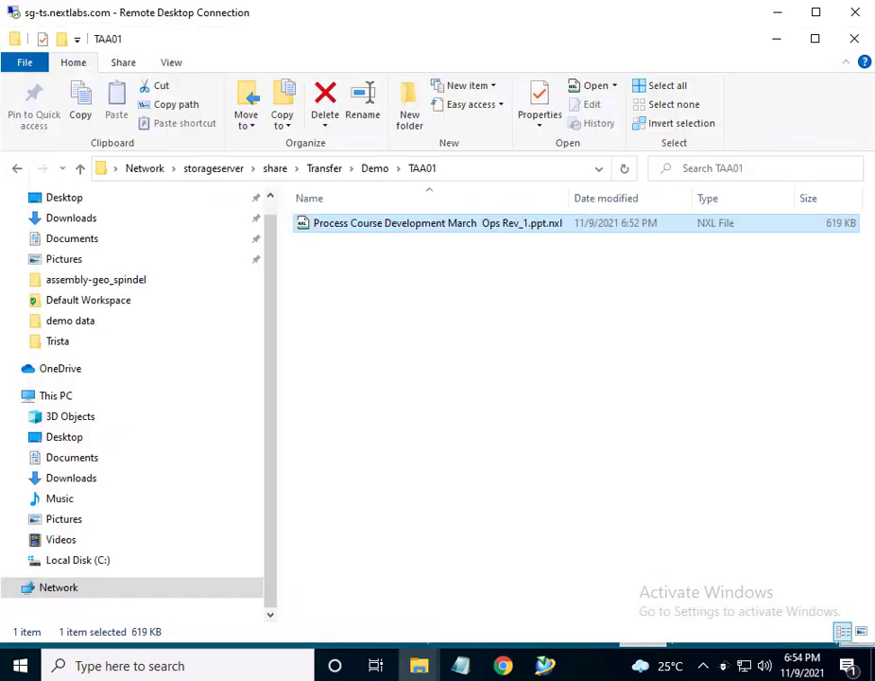
{"action": "left_click", "coordinate": [453, 229]}
Step: Open the protected .ppt.nxl in PowerPoint, view slides 2–4, then close it
{"action": "double_click", "coordinate": [453, 224]}
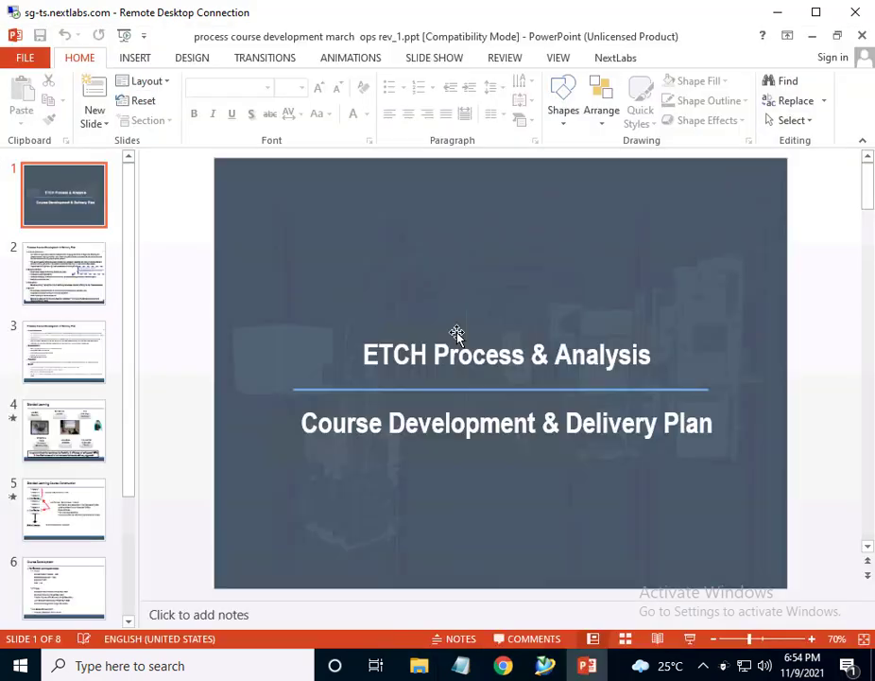
{"action": "left_click", "coordinate": [70, 309]}
{"action": "left_click", "coordinate": [82, 398]}
{"action": "left_click", "coordinate": [73, 485]}
{"action": "key", "text": "Up"}
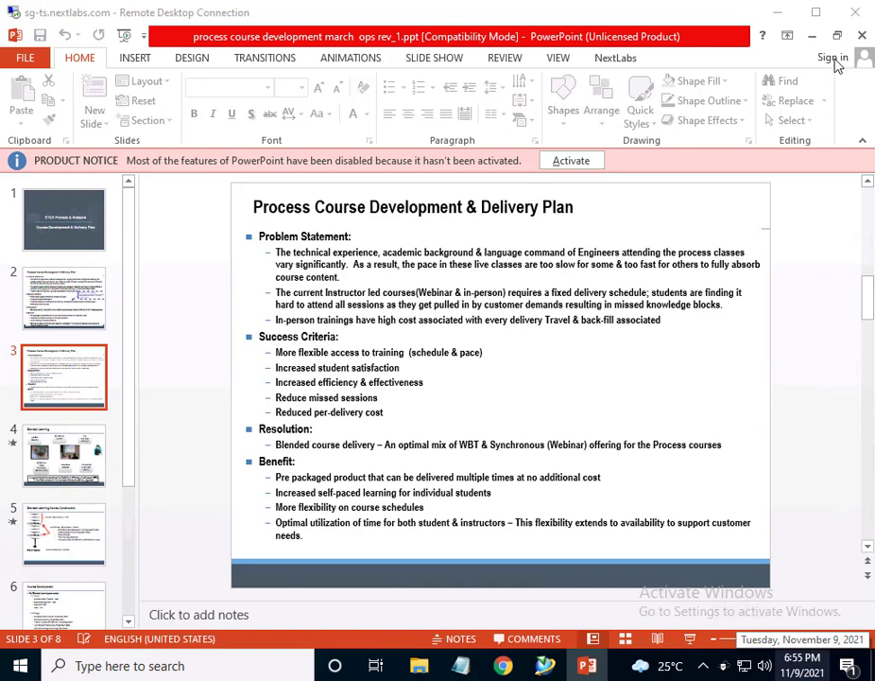
{"action": "left_click", "coordinate": [862, 36]}
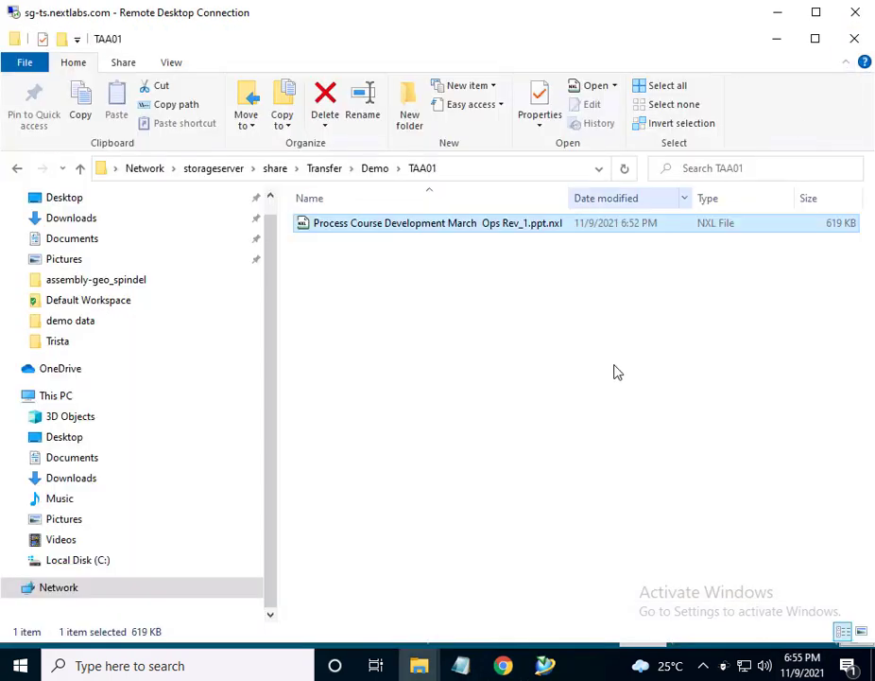
{"action": "left_click", "coordinate": [612, 357]}
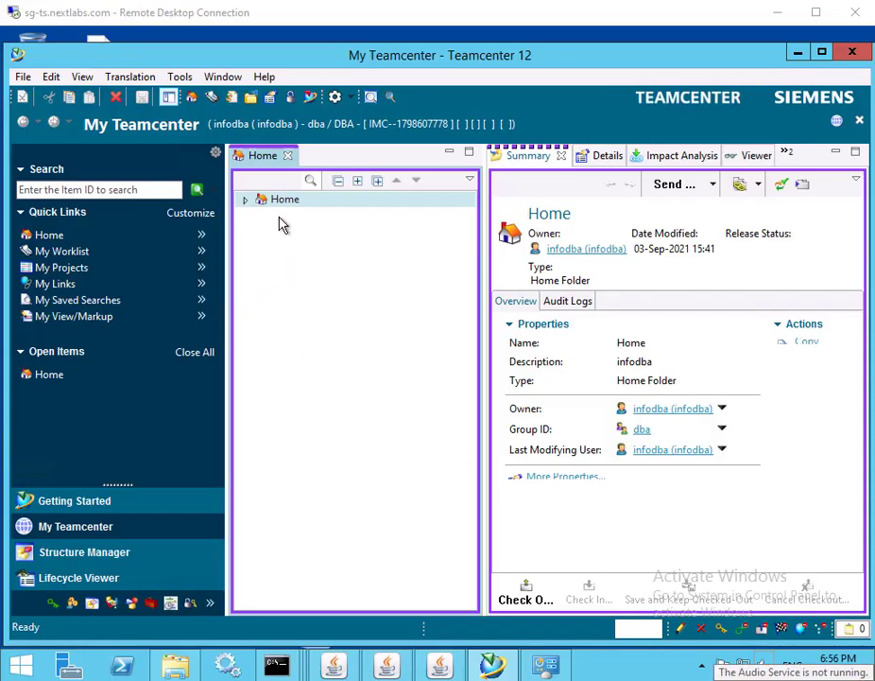
Step: Open the ADA License perspective and show the TAA01 license details
{"action": "left_click", "coordinate": [225, 79]}
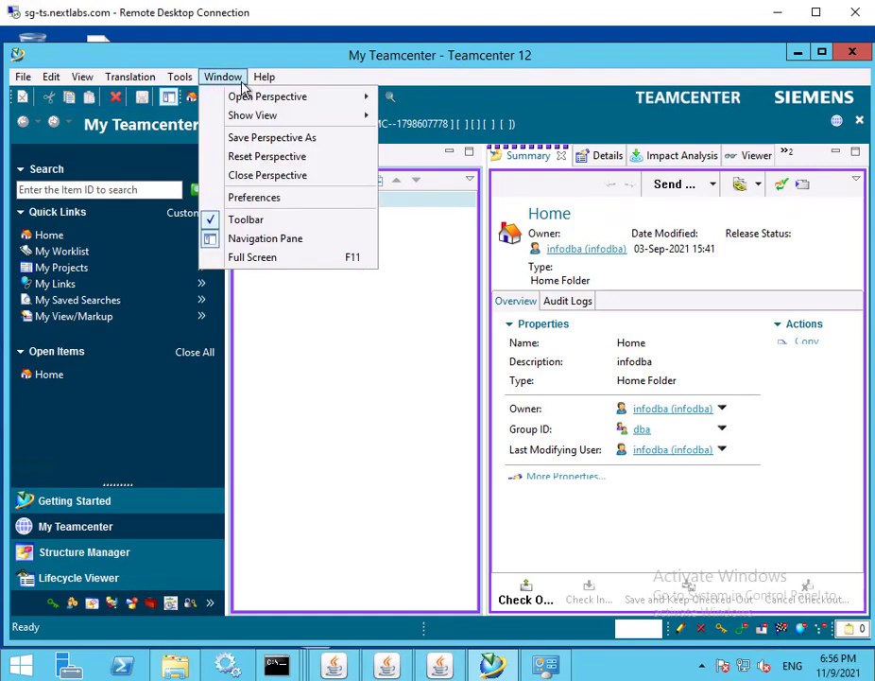
{"action": "mouse_move", "coordinate": [253, 102]}
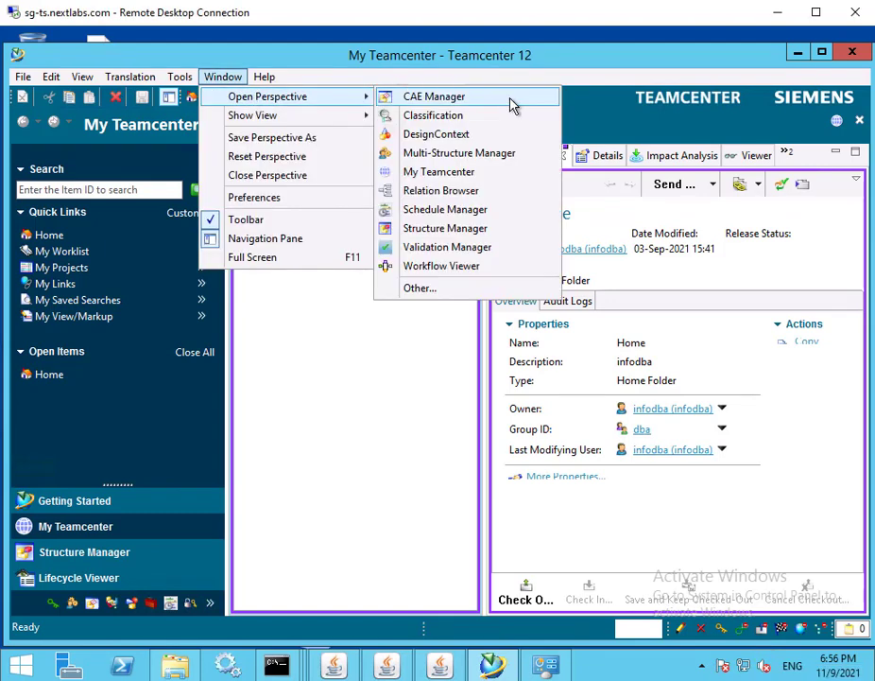
{"action": "left_click", "coordinate": [434, 291]}
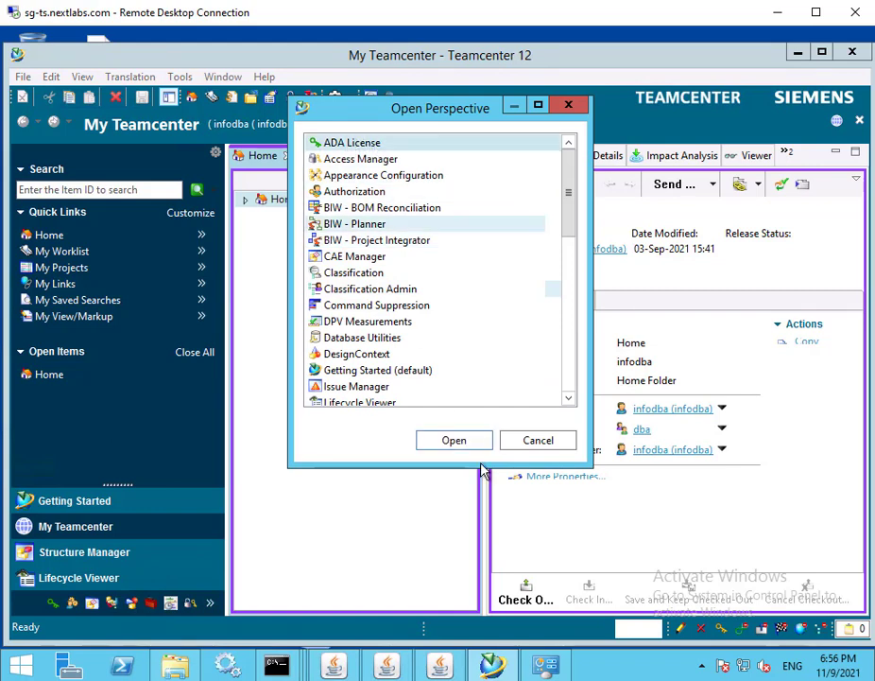
{"action": "left_click", "coordinate": [456, 441]}
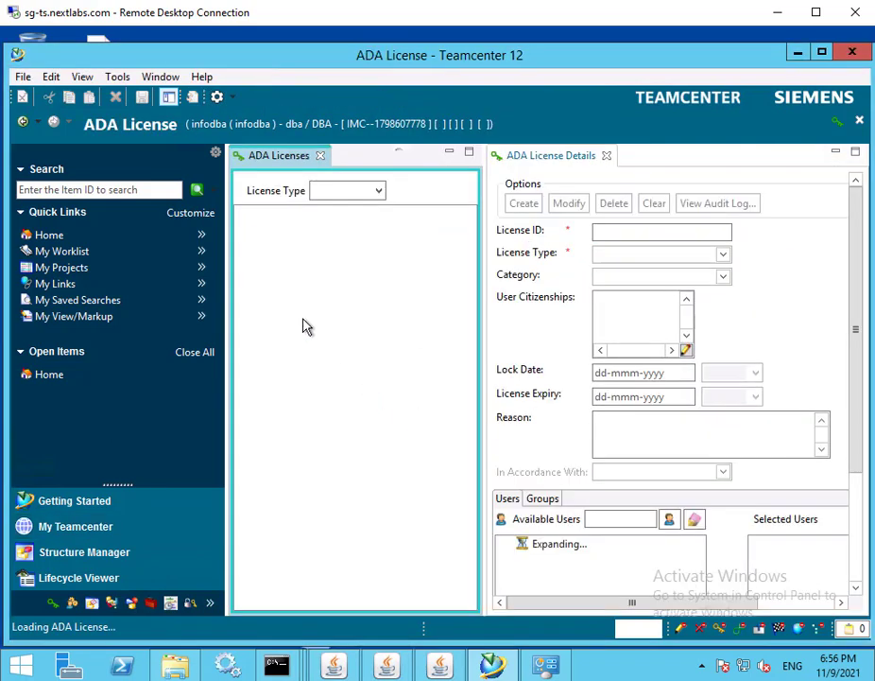
{"action": "left_click", "coordinate": [282, 291]}
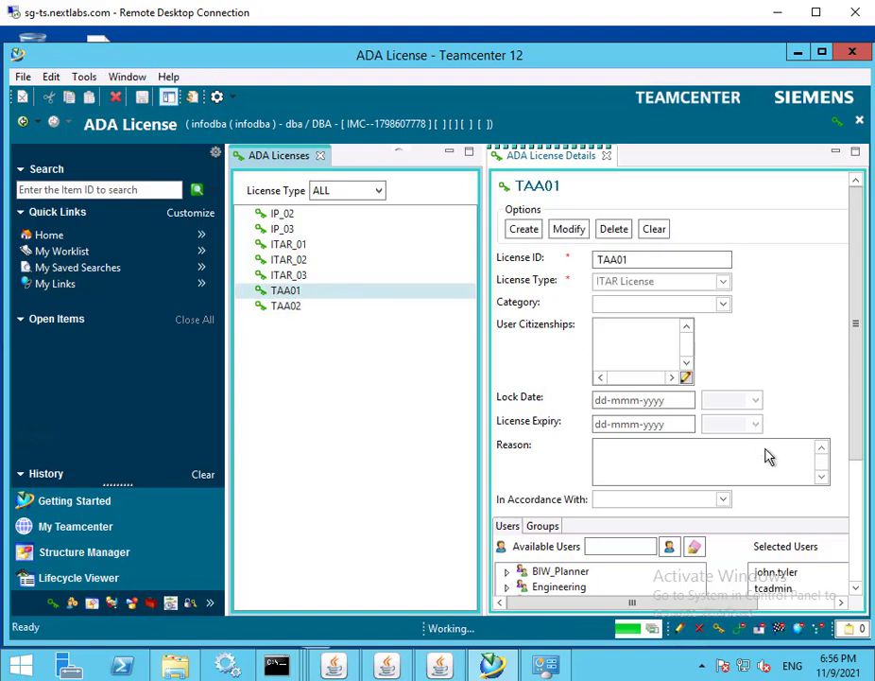
Step: Remove the admin account from TAA01's selected users and save the license
{"action": "left_click", "coordinate": [773, 588]}
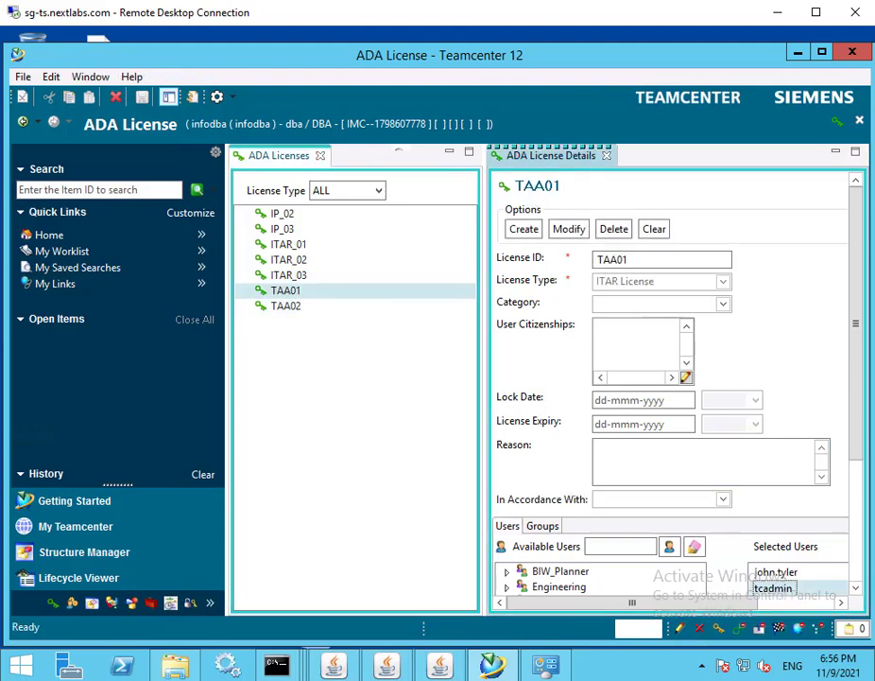
{"action": "scroll", "coordinate": [865, 540], "scroll_direction": "down", "scroll_amount": 3}
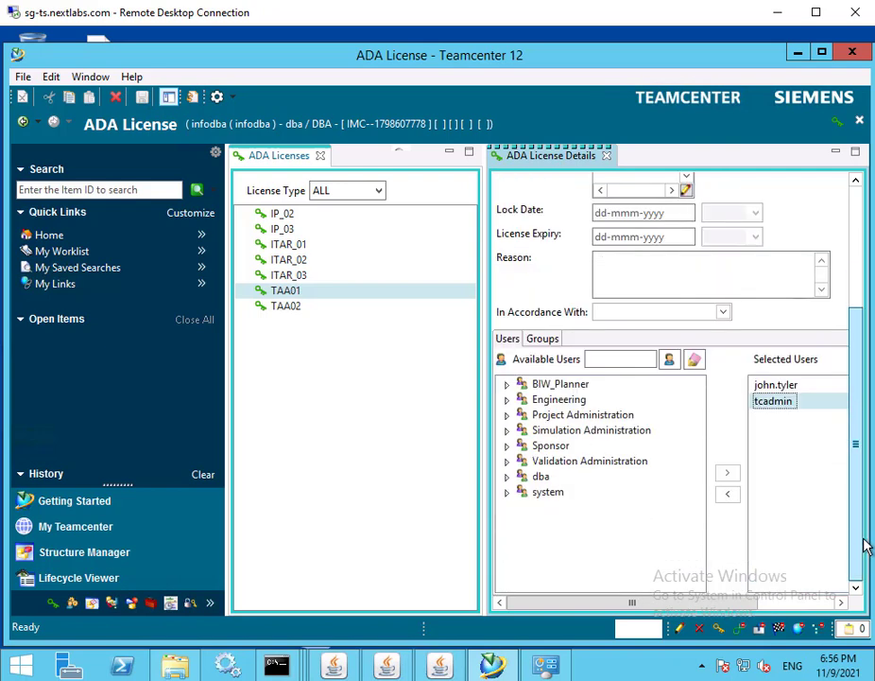
{"action": "left_click", "coordinate": [726, 494]}
{"action": "left_click_drag", "start_coordinate": [856, 410], "coordinate": [856, 248]}
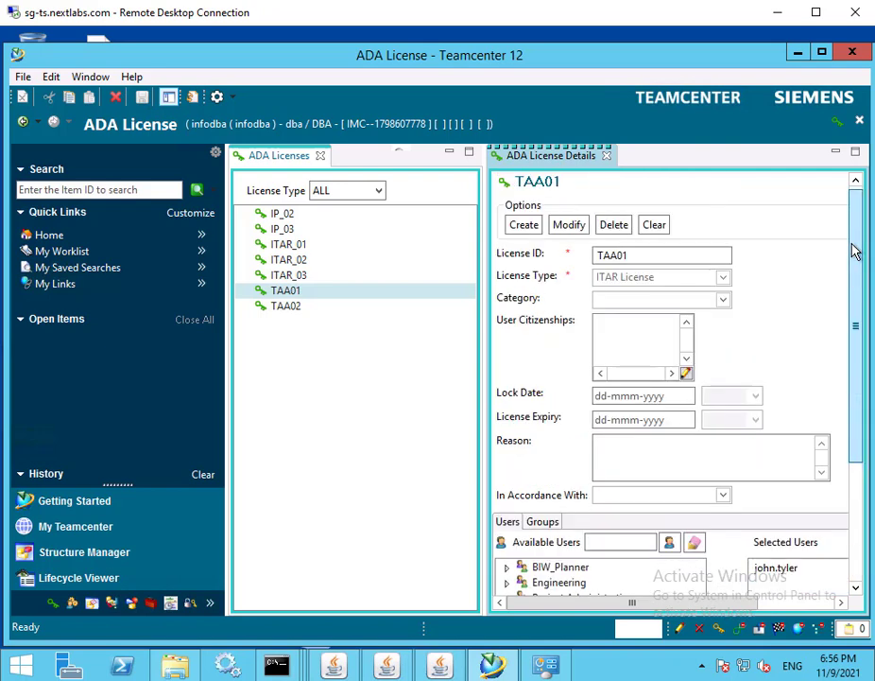
{"action": "left_click", "coordinate": [570, 232]}
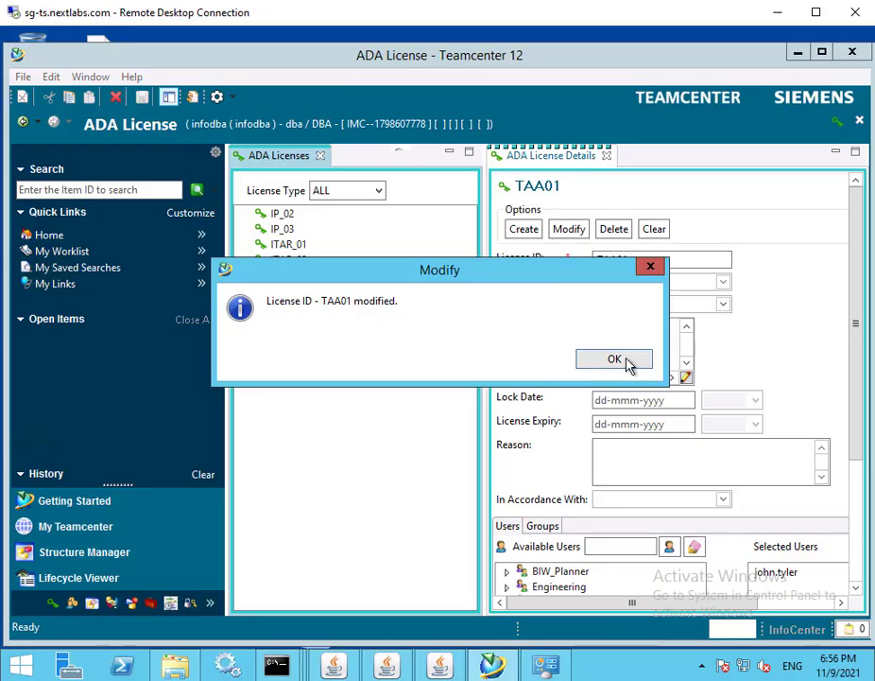
{"action": "left_click", "coordinate": [619, 359]}
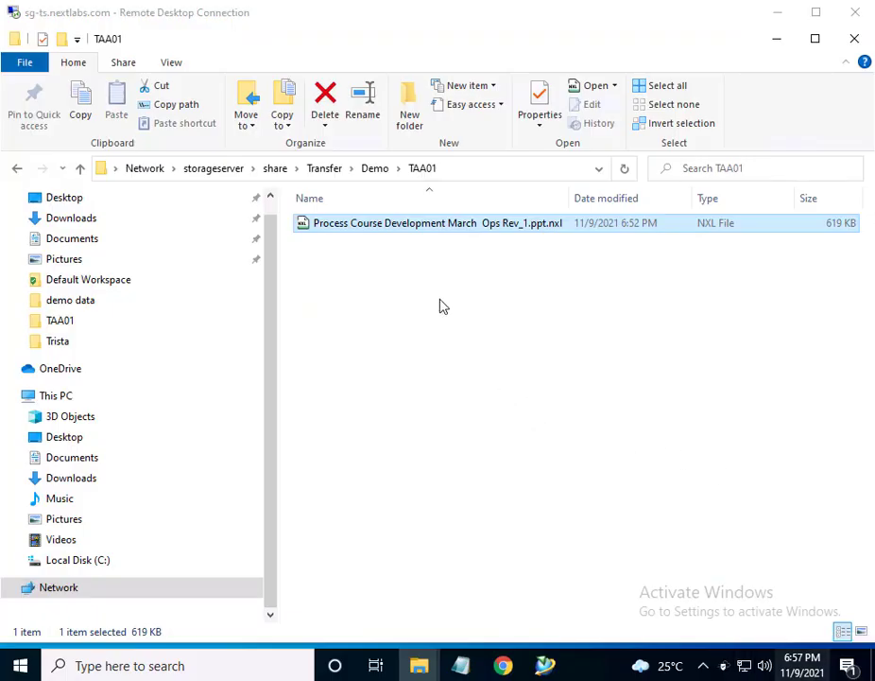
Step: Try opening the protected .ppt.nxl presentation in TAA01 and close the Access Denied notice
{"action": "double_click", "coordinate": [401, 224]}
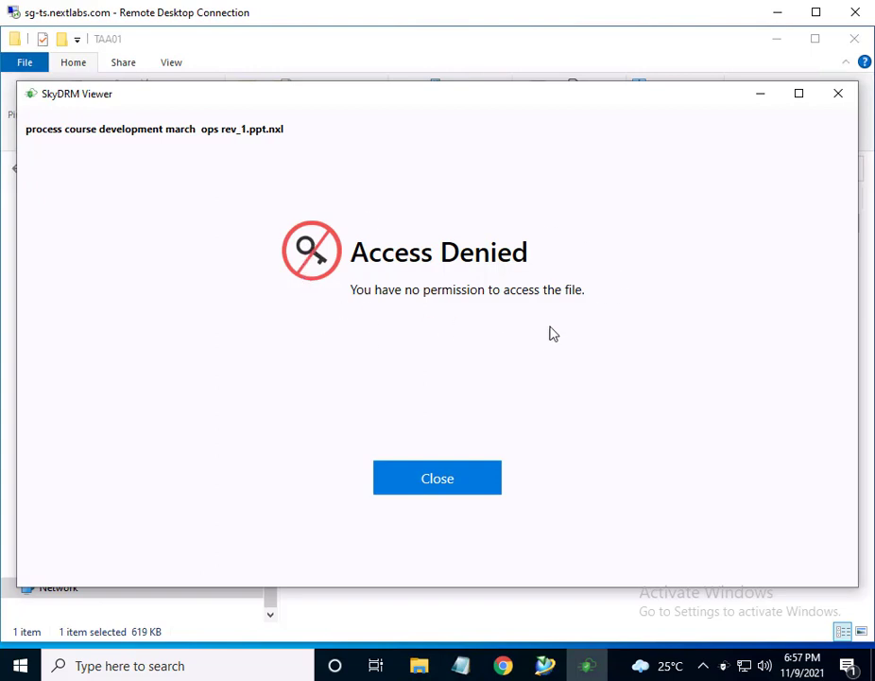
{"action": "left_click", "coordinate": [466, 492]}
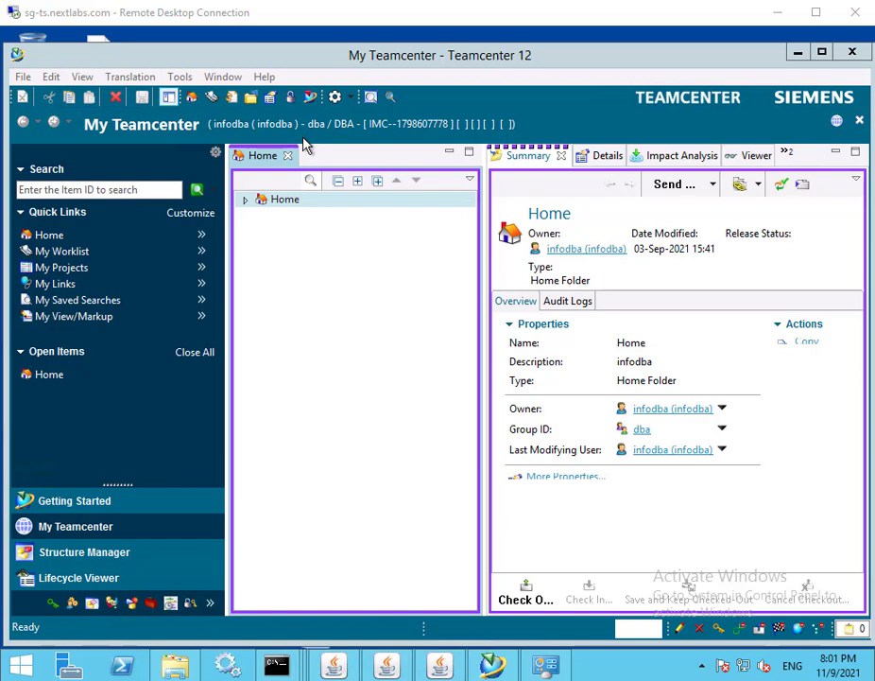
Step: Open the Organization perspective from Window > Open Perspective > Other
{"action": "left_click", "coordinate": [224, 79]}
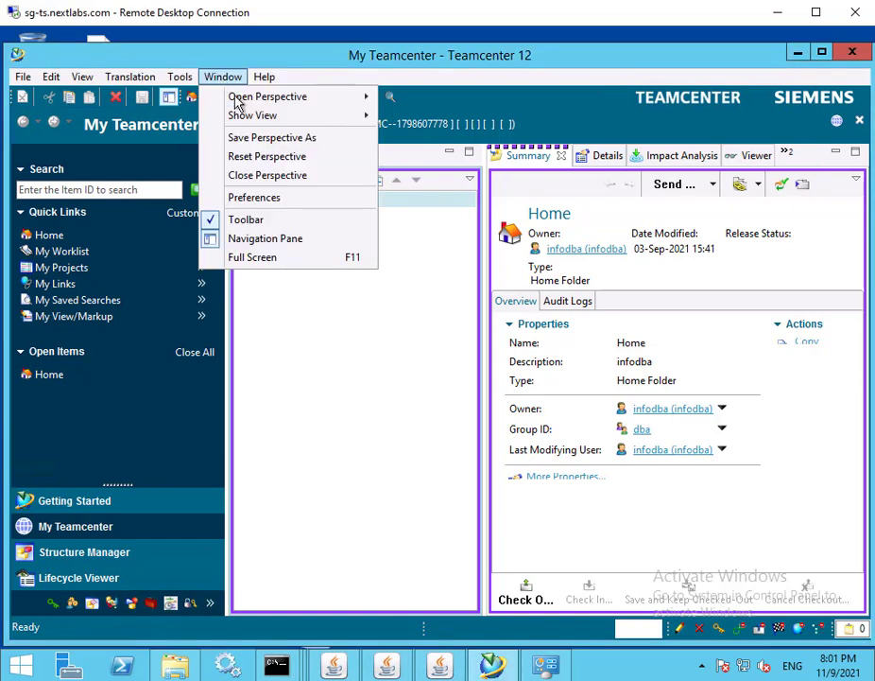
{"action": "mouse_move", "coordinate": [242, 104]}
{"action": "left_click", "coordinate": [417, 295]}
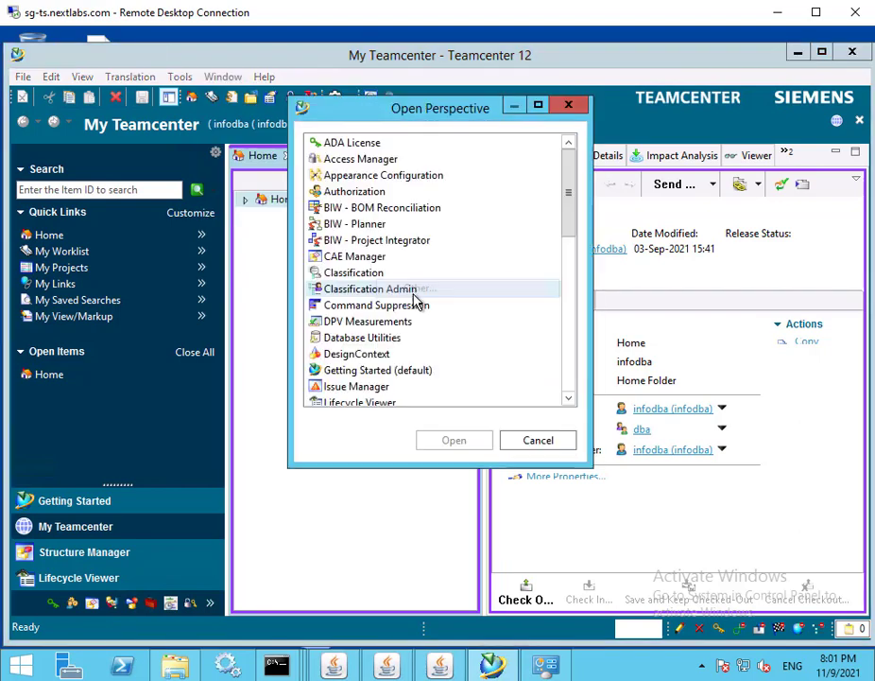
{"action": "scroll", "coordinate": [367, 362], "scroll_direction": "down", "scroll_amount": 1}
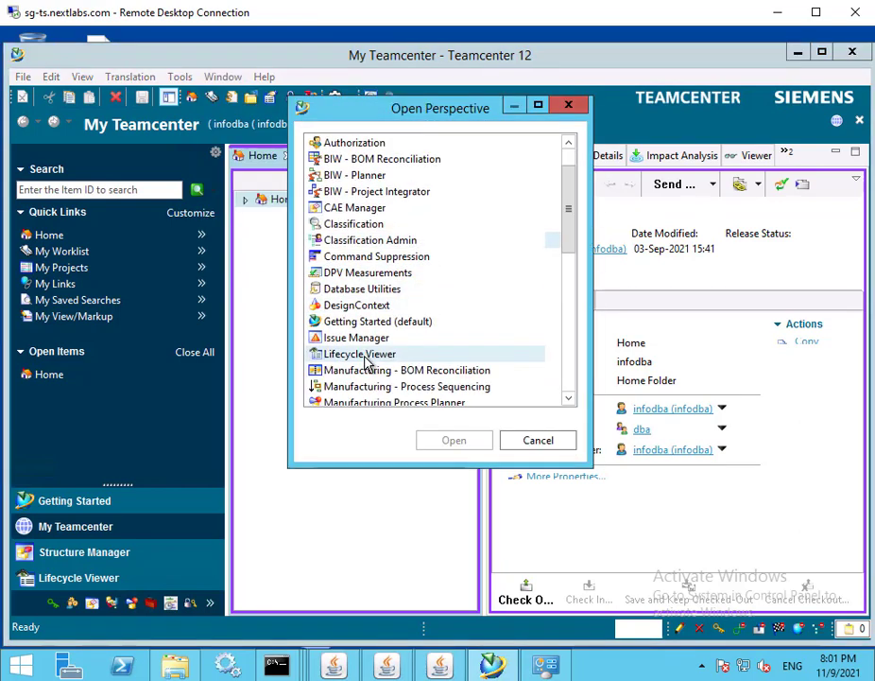
{"action": "scroll", "coordinate": [368, 362], "scroll_direction": "down", "scroll_amount": 2}
{"action": "left_click", "coordinate": [365, 370]}
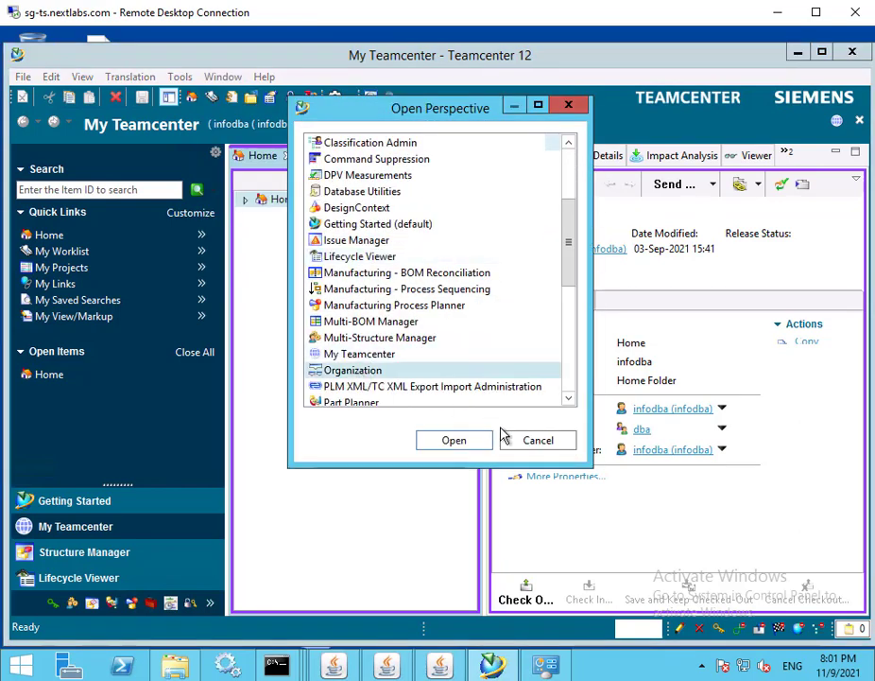
{"action": "left_click", "coordinate": [452, 442]}
Step: Expand Users and check each user's Gov't Clearance, including the super-secret Engineering user
{"action": "double_click", "coordinate": [268, 509]}
{"action": "scroll", "coordinate": [319, 579], "scroll_direction": "down", "scroll_amount": 1}
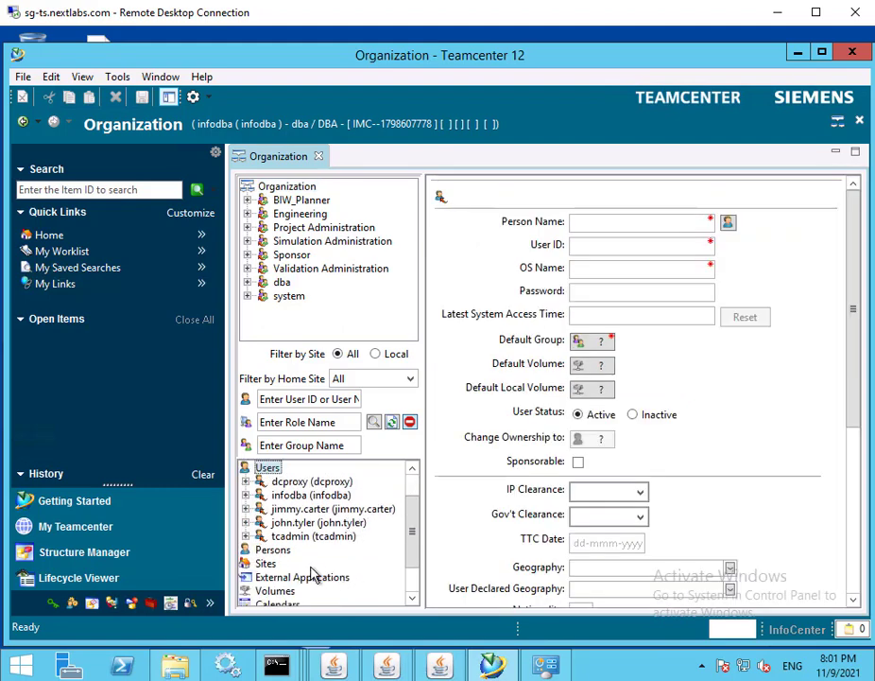
{"action": "left_click", "coordinate": [313, 524]}
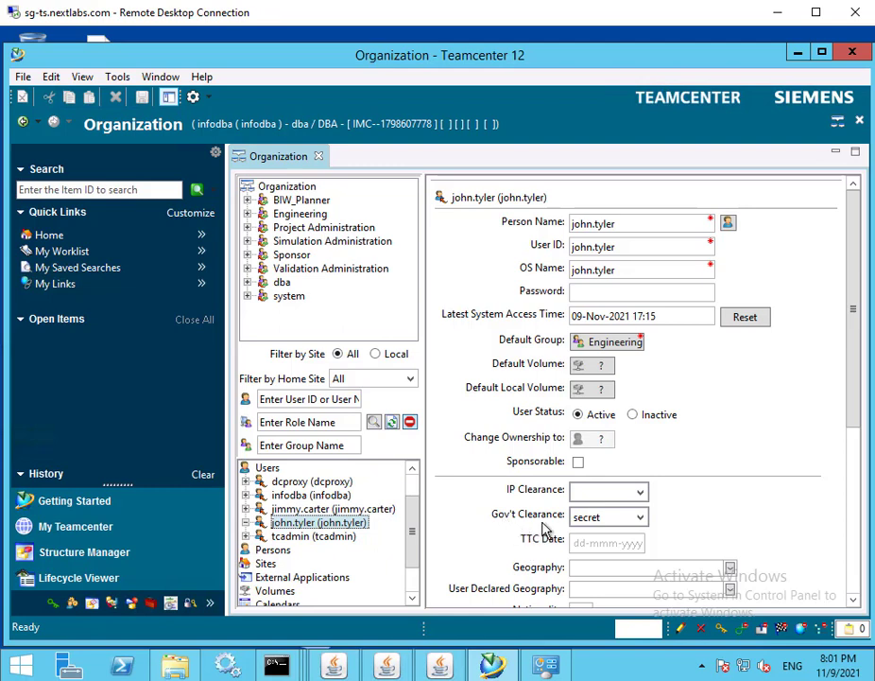
{"action": "key", "text": "Down"}
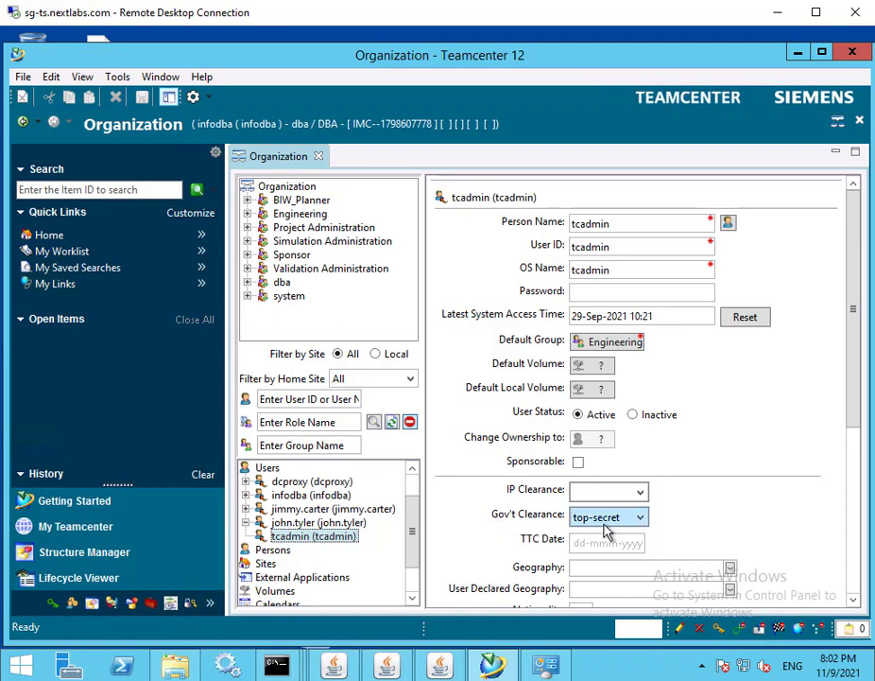
{"action": "left_click", "coordinate": [313, 510]}
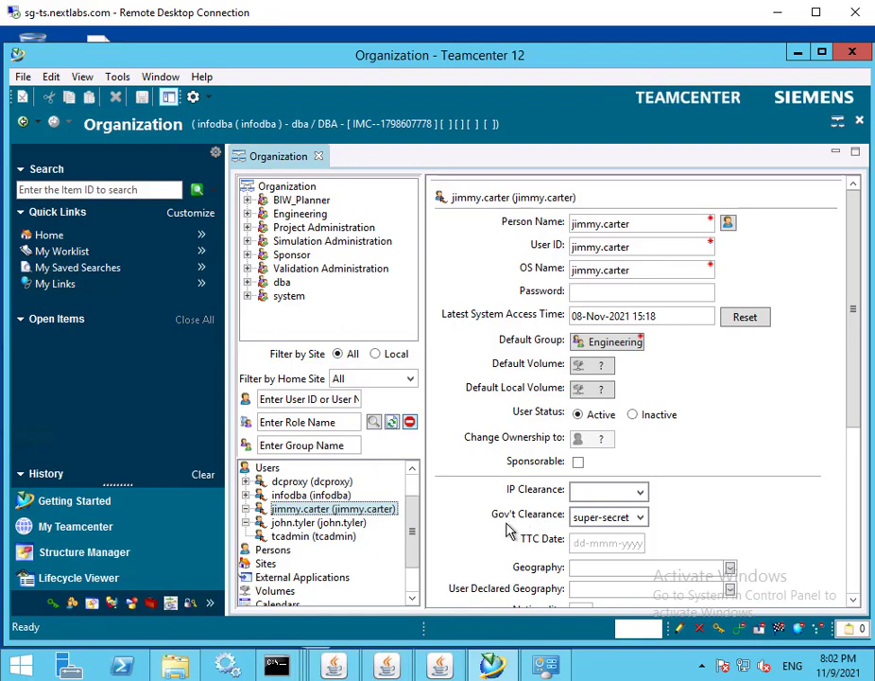
{"action": "left_click", "coordinate": [23, 76]}
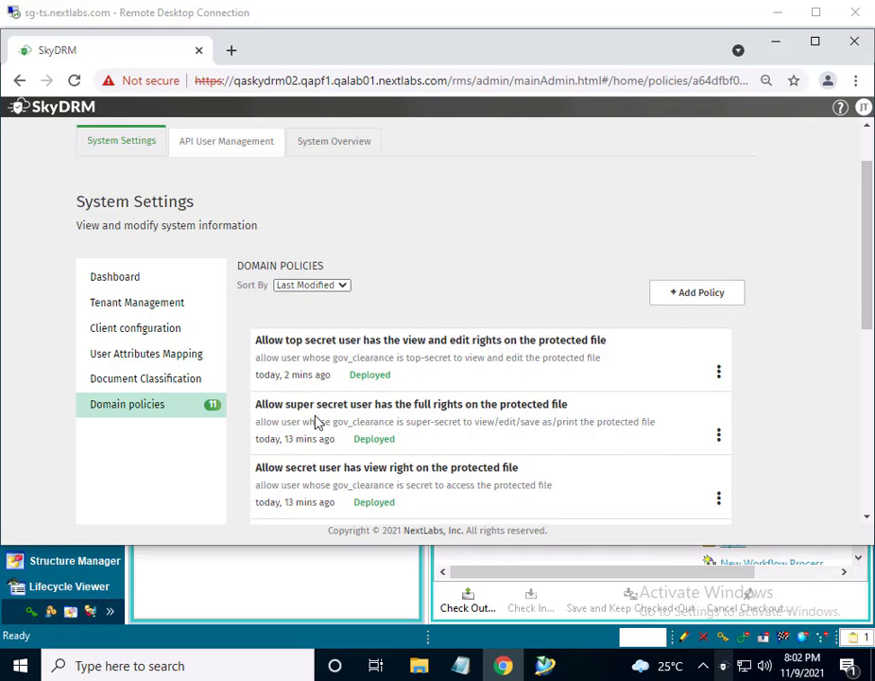
Step: Review the top-secret view-and-edit policy's People condition and Digital Rights, then minimize the browser
{"action": "left_click", "coordinate": [409, 348]}
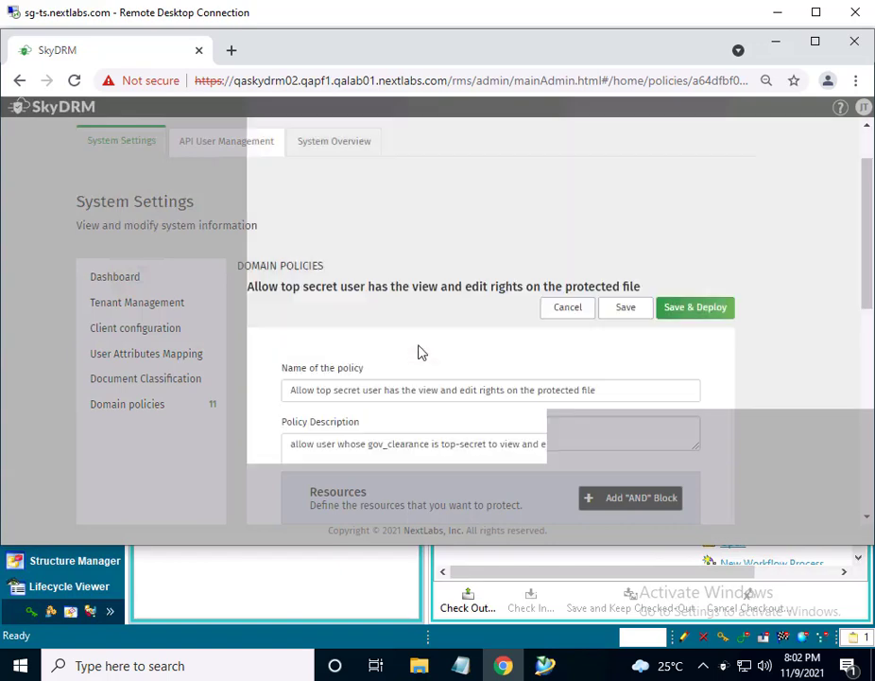
{"action": "scroll", "coordinate": [430, 392], "scroll_direction": "down", "scroll_amount": 2}
{"action": "scroll", "coordinate": [431, 397], "scroll_direction": "down", "scroll_amount": 1}
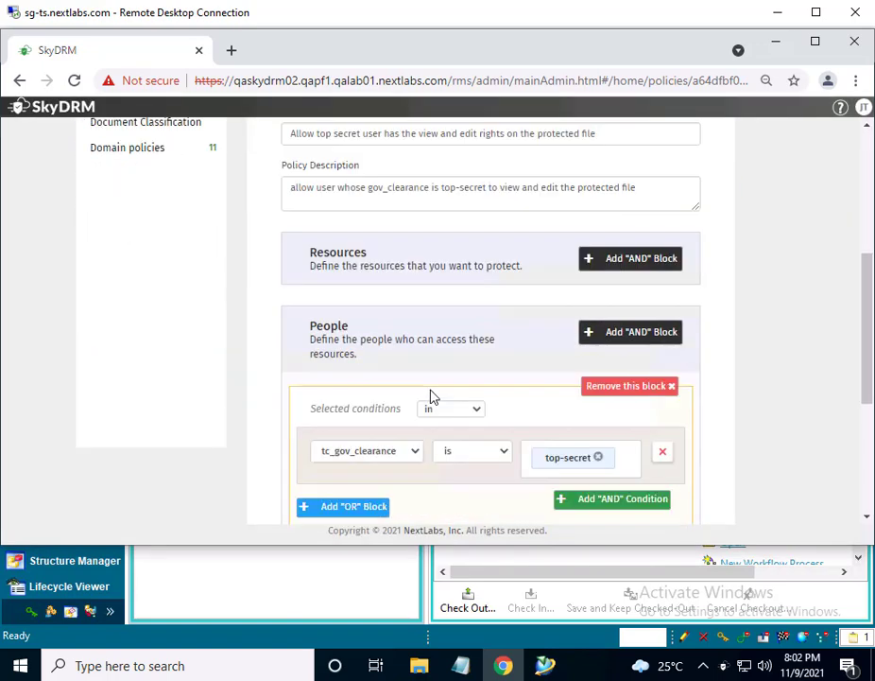
{"action": "scroll", "coordinate": [312, 463], "scroll_direction": "down", "scroll_amount": 2}
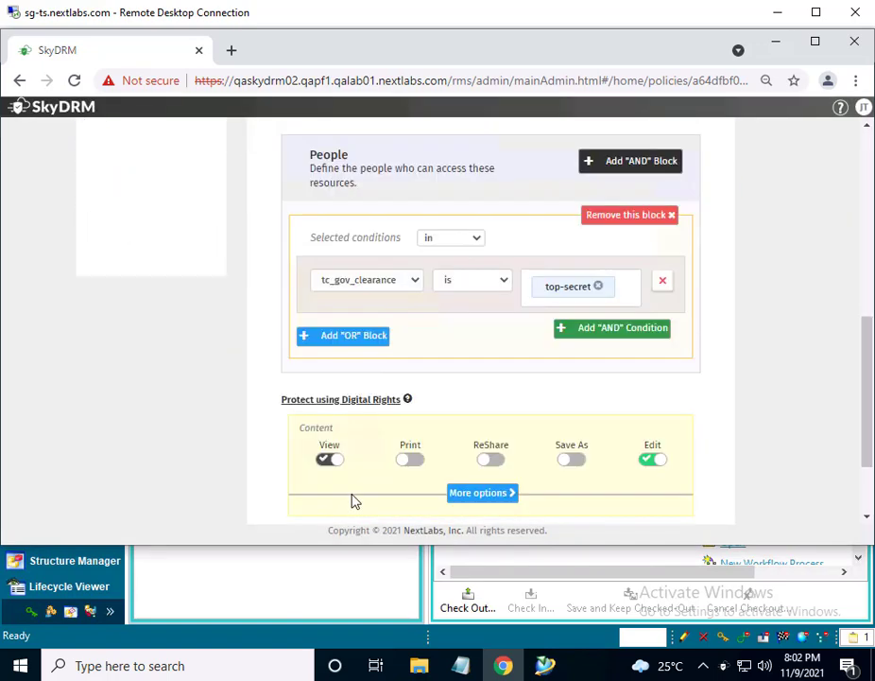
{"action": "scroll", "coordinate": [370, 444], "scroll_direction": "up", "scroll_amount": 2}
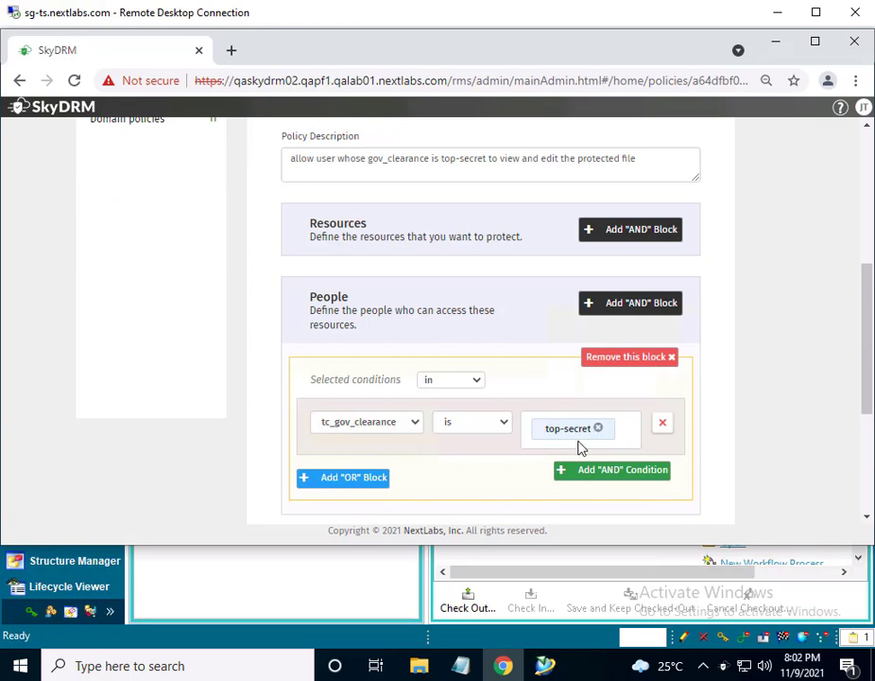
{"action": "scroll", "coordinate": [475, 446], "scroll_direction": "down", "scroll_amount": 3}
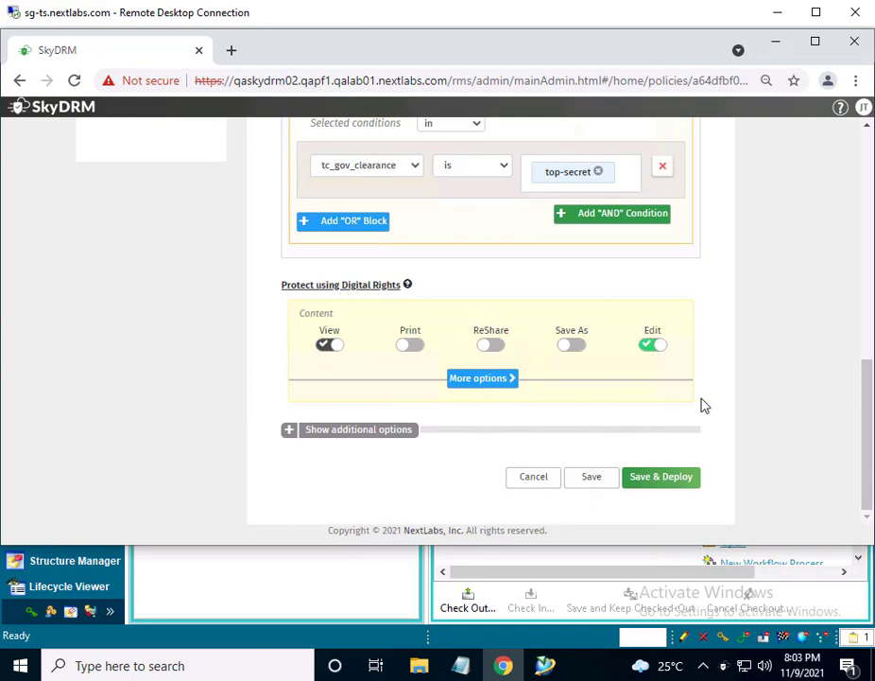
{"action": "scroll", "coordinate": [702, 405], "scroll_direction": "up", "scroll_amount": 5}
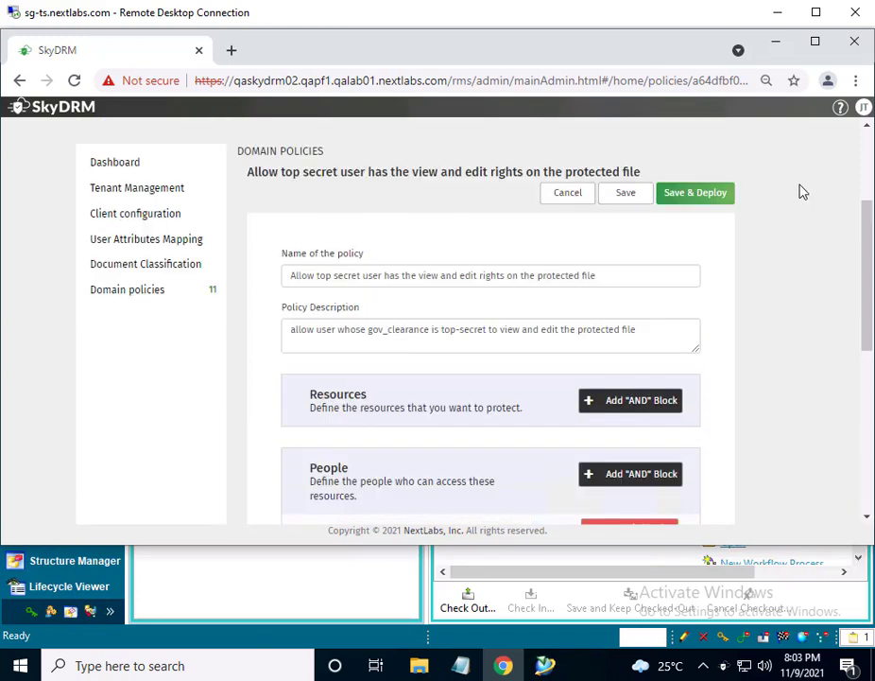
{"action": "left_click", "coordinate": [775, 44]}
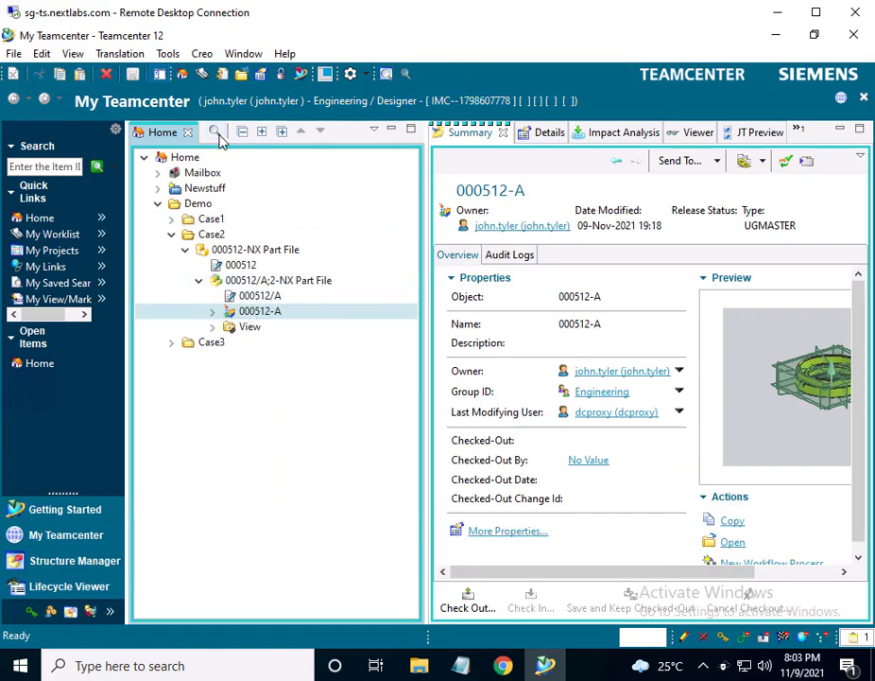
Step: Open the Named References of the 000512-A dataset
{"action": "left_click", "coordinate": [271, 282]}
{"action": "left_click", "coordinate": [239, 313]}
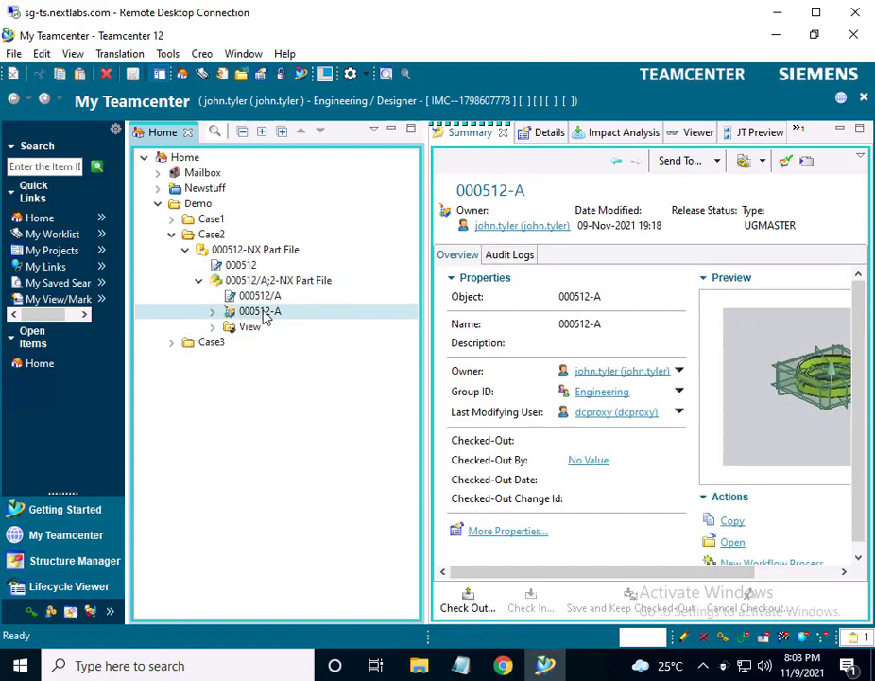
{"action": "right_click", "coordinate": [278, 320]}
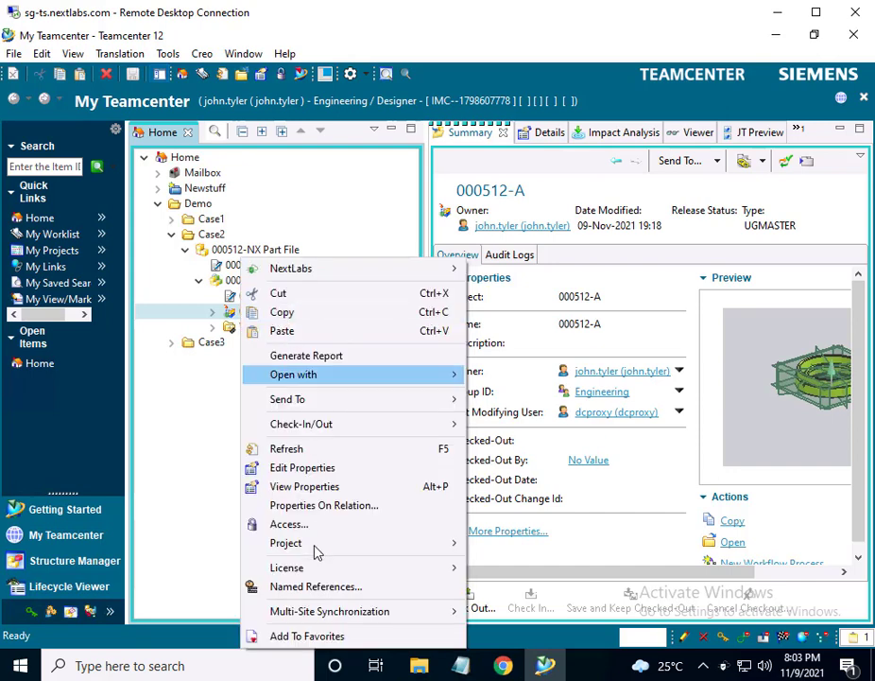
{"action": "left_click", "coordinate": [308, 586]}
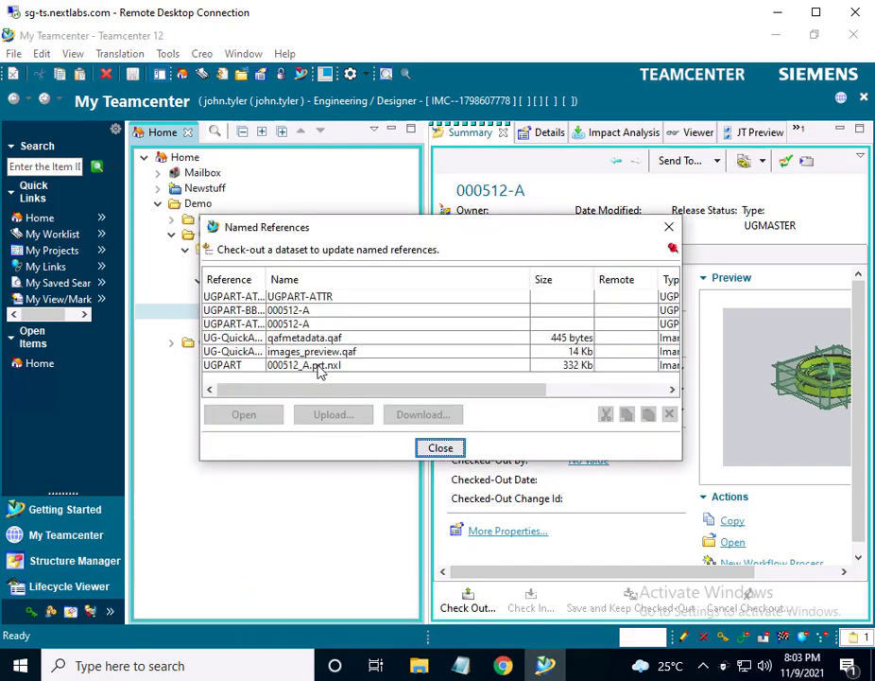
Step: Download and save the UGPART file 000512_A.prt.nxl, then bring up the NX File folder
{"action": "left_click", "coordinate": [331, 368]}
{"action": "left_click", "coordinate": [406, 416]}
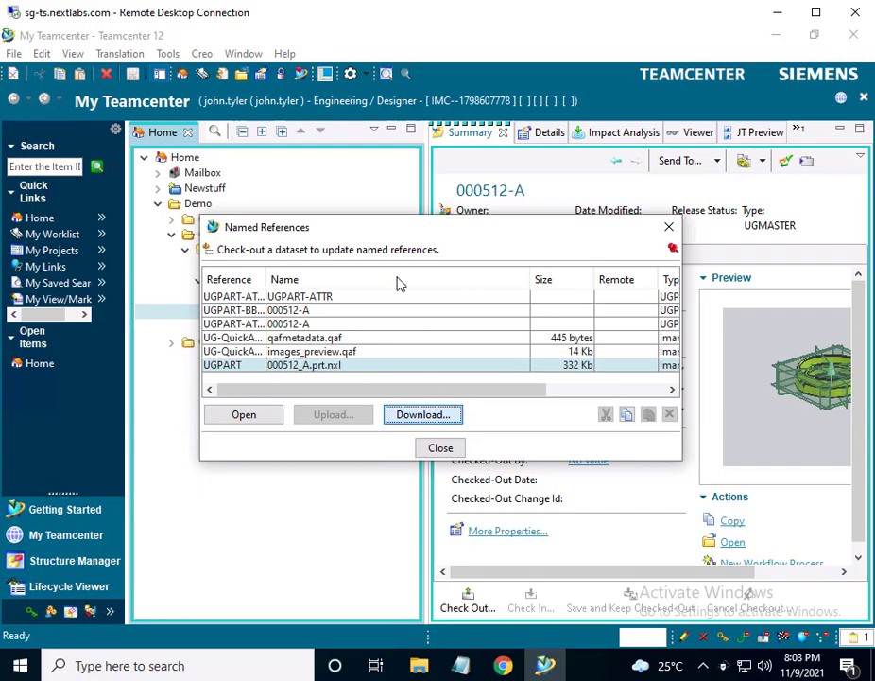
{"action": "left_click", "coordinate": [569, 351]}
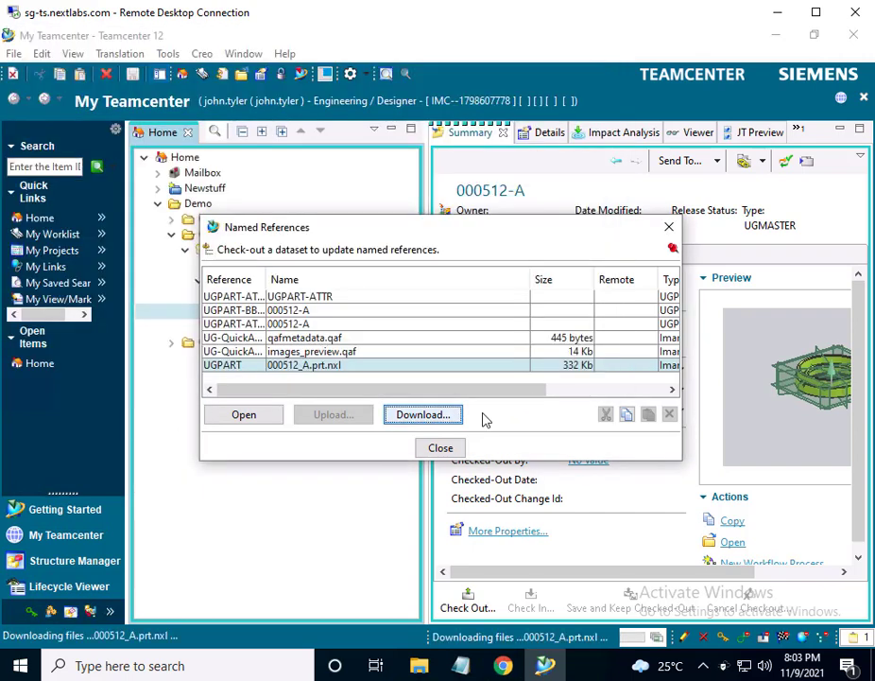
{"action": "left_click", "coordinate": [439, 447]}
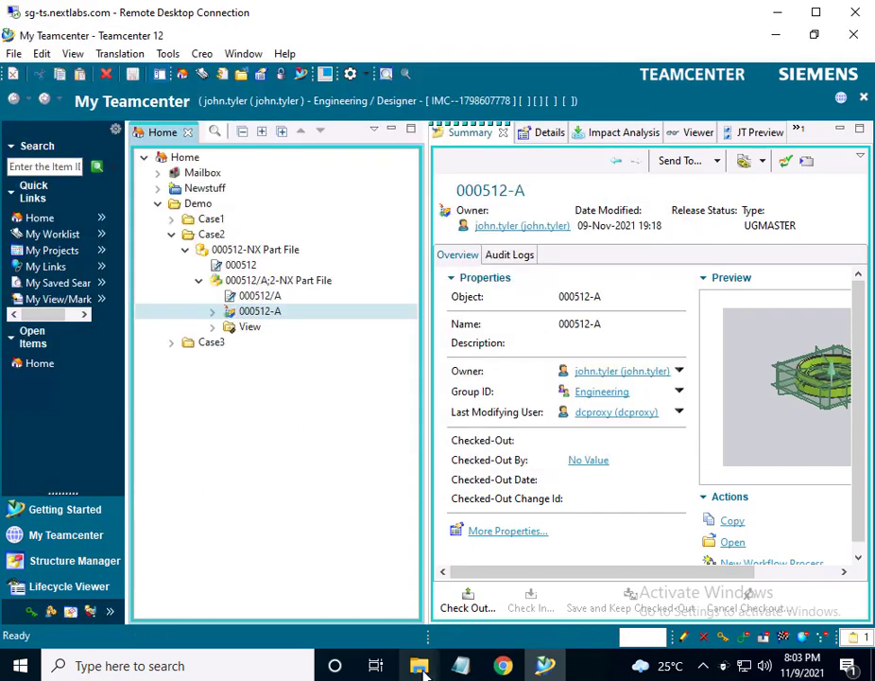
{"action": "mouse_move", "coordinate": [423, 669]}
{"action": "left_click", "coordinate": [502, 579]}
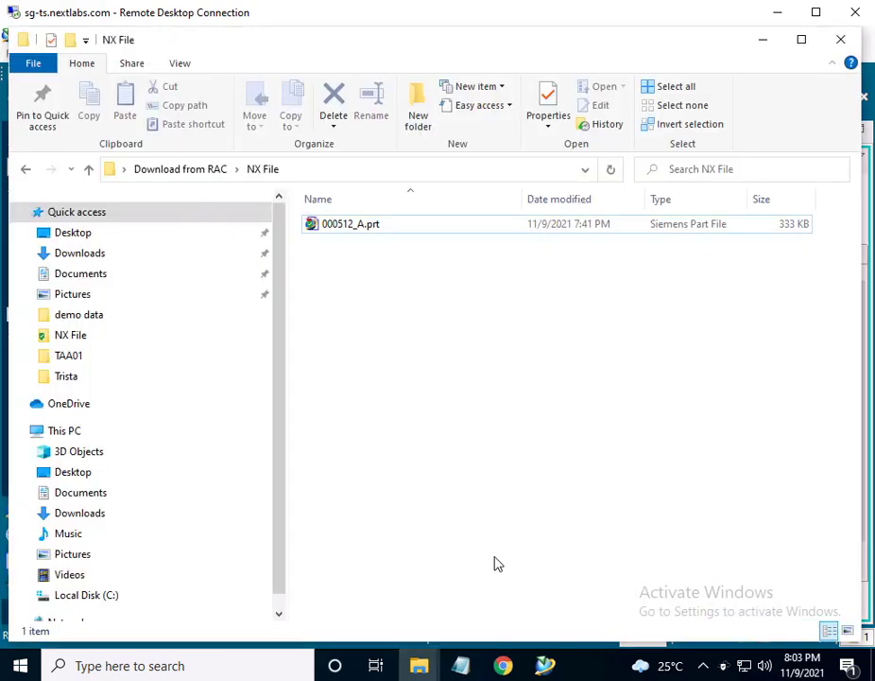
Step: Open 000512_A.prt from the NX File folder in NX 12
{"action": "double_click", "coordinate": [364, 227]}
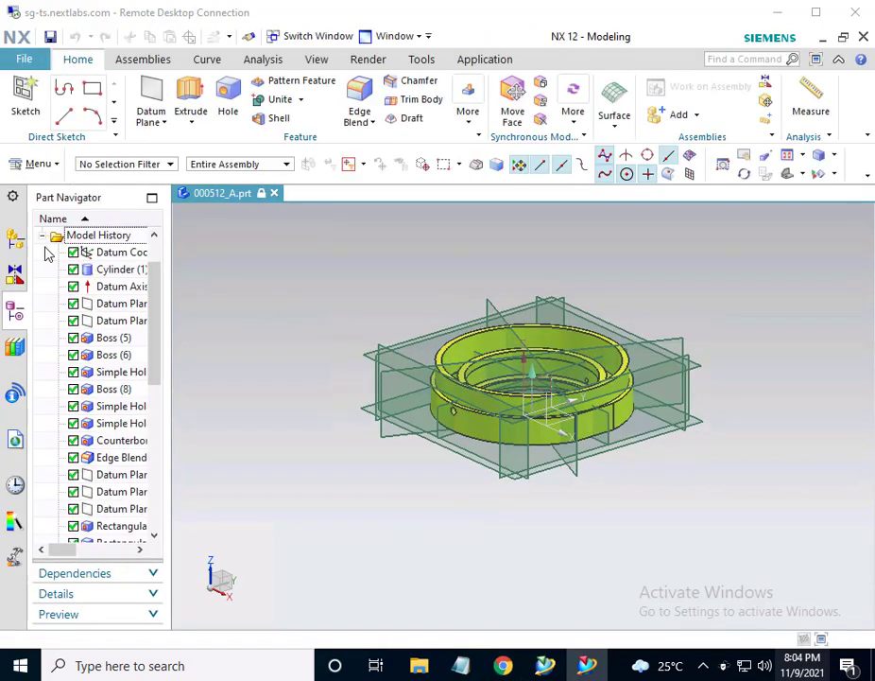
Step: Show the Assembly Navigator and check 000512_A.prt's NextLabs file rights (View only)
{"action": "left_click", "coordinate": [15, 241]}
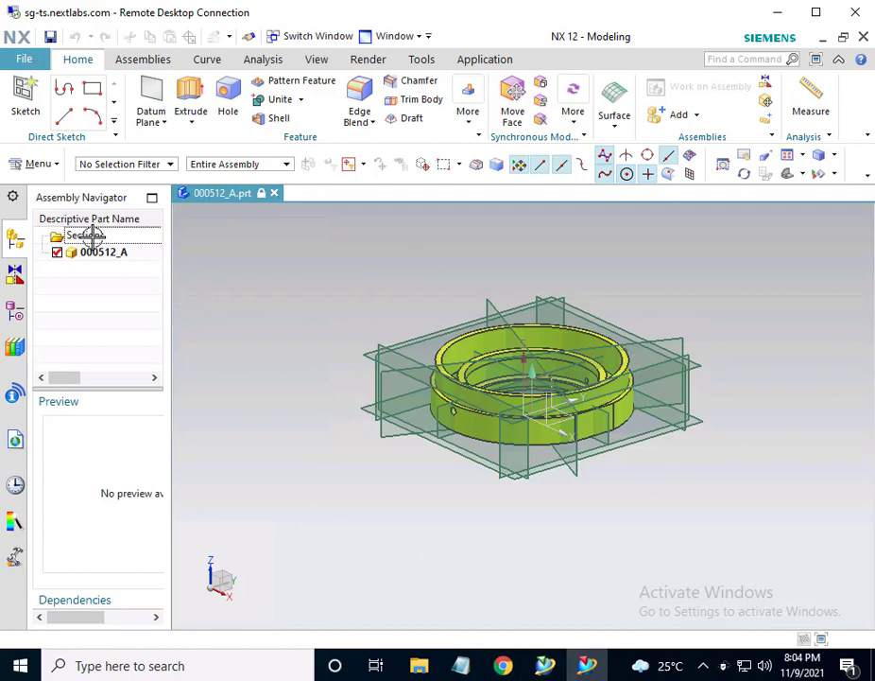
{"action": "left_click", "coordinate": [53, 168]}
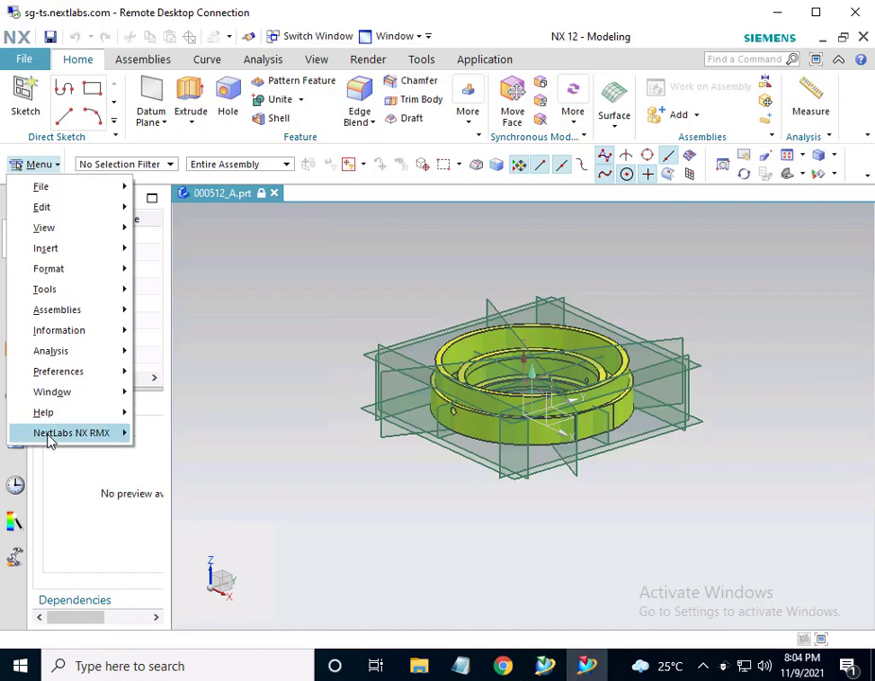
{"action": "mouse_move", "coordinate": [50, 437]}
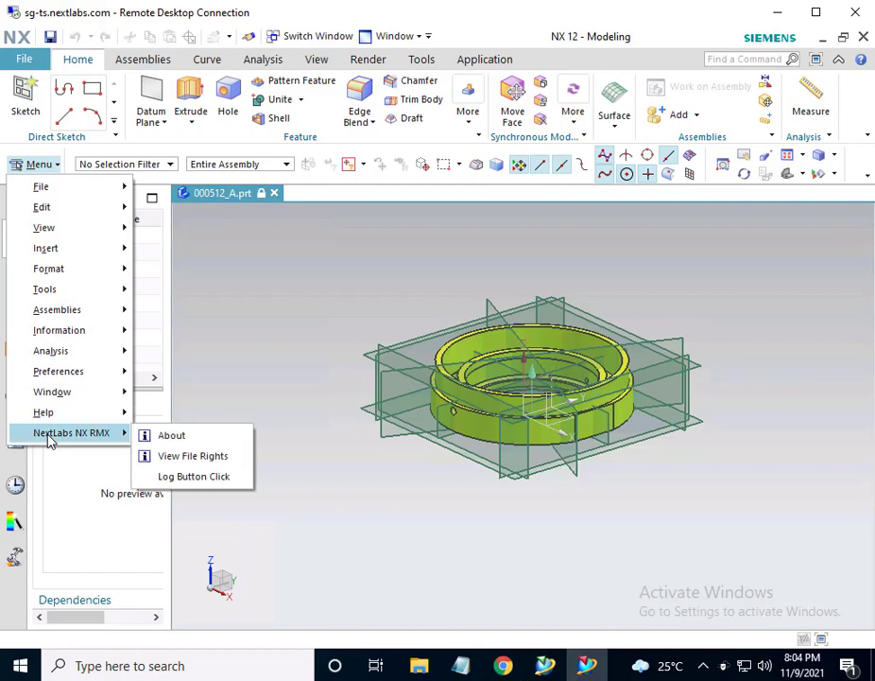
{"action": "left_click", "coordinate": [180, 459]}
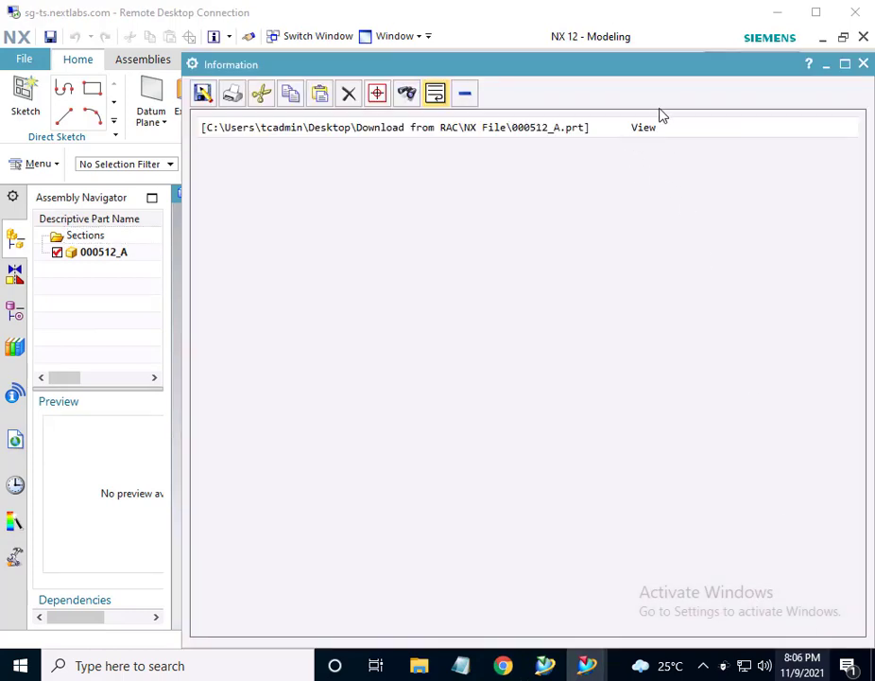
{"action": "left_click", "coordinate": [864, 63]}
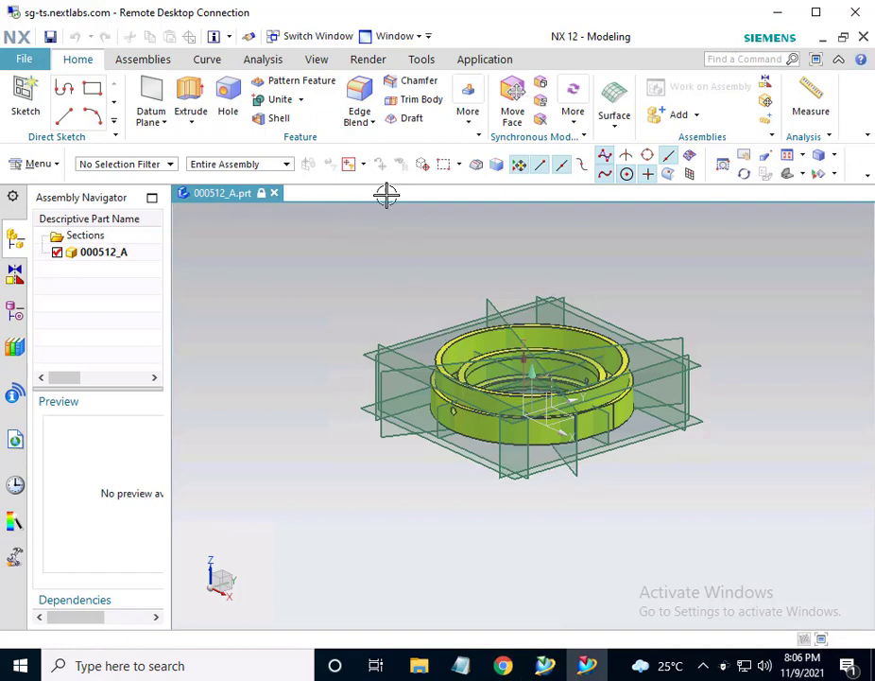
{"action": "left_click", "coordinate": [359, 102]}
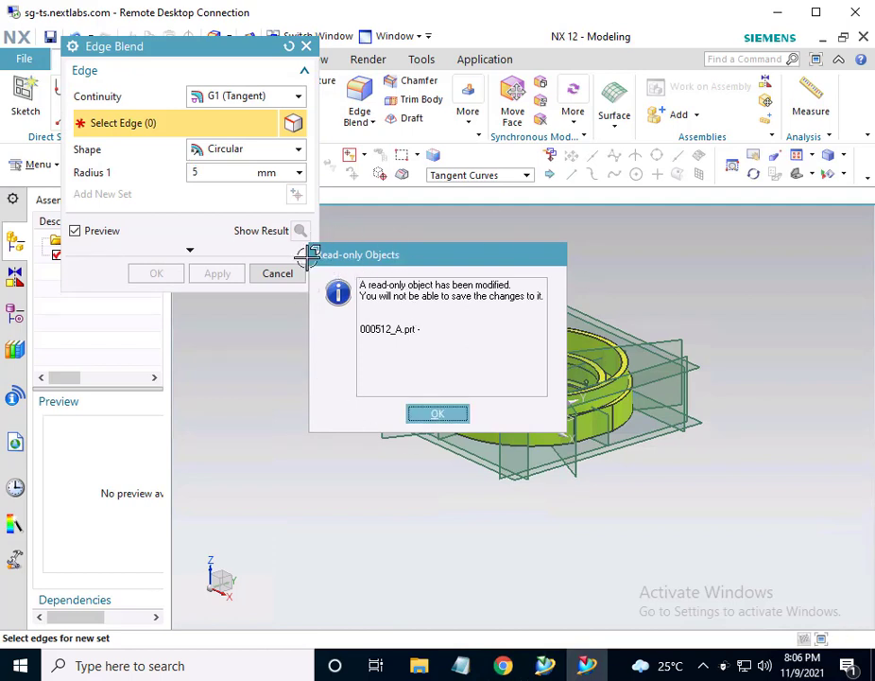
{"action": "left_click", "coordinate": [438, 412]}
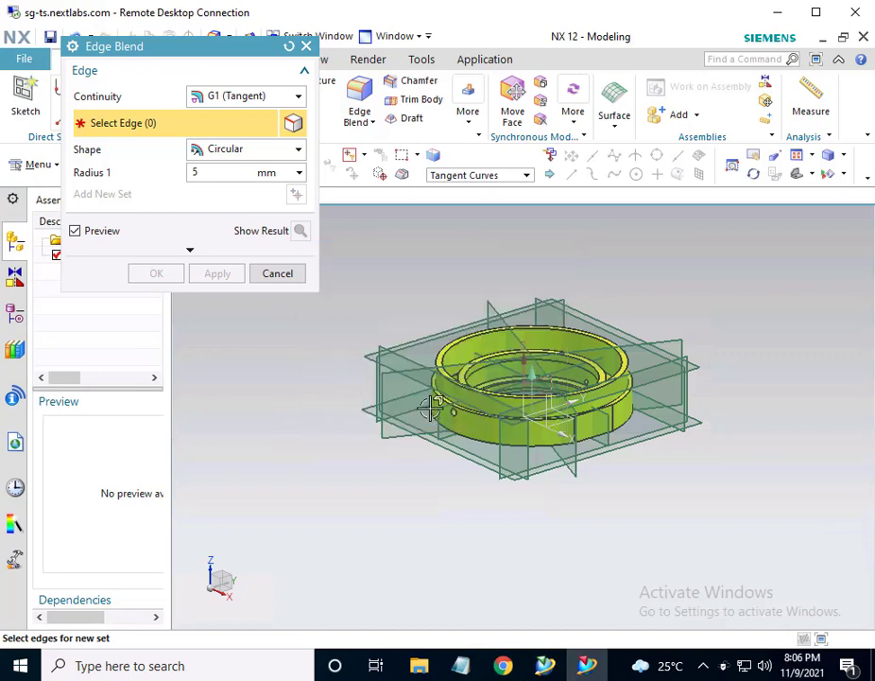
{"action": "left_click", "coordinate": [307, 47]}
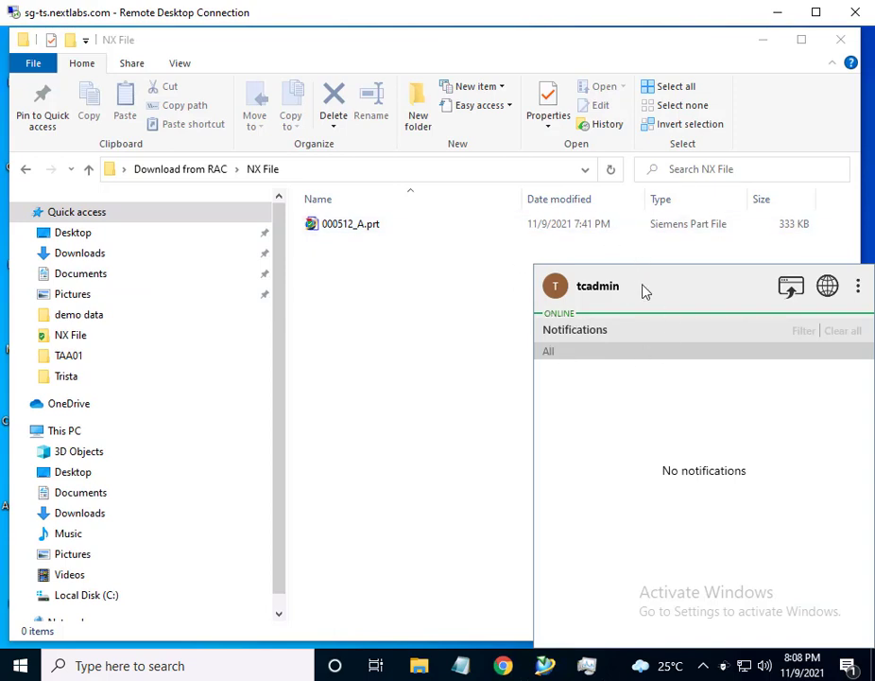
Step: Dismiss the notifications panel and reopen 000512_A.prt in NX 12
{"action": "left_click", "coordinate": [456, 382]}
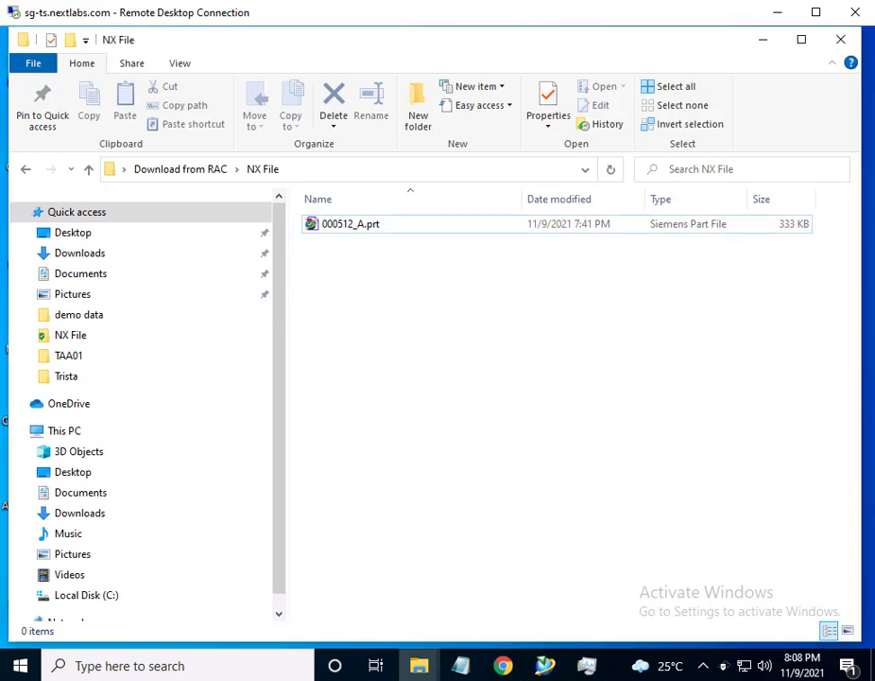
{"action": "double_click", "coordinate": [443, 228]}
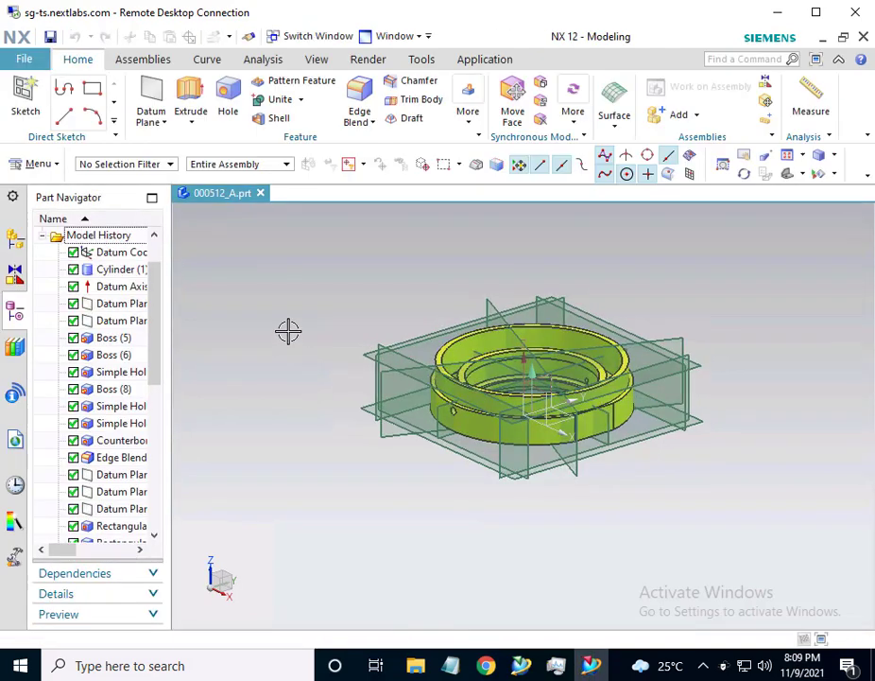
Step: Confirm 000512_A.prt now grants View;Save rights, then start an Edge Blend
{"action": "left_click", "coordinate": [15, 239]}
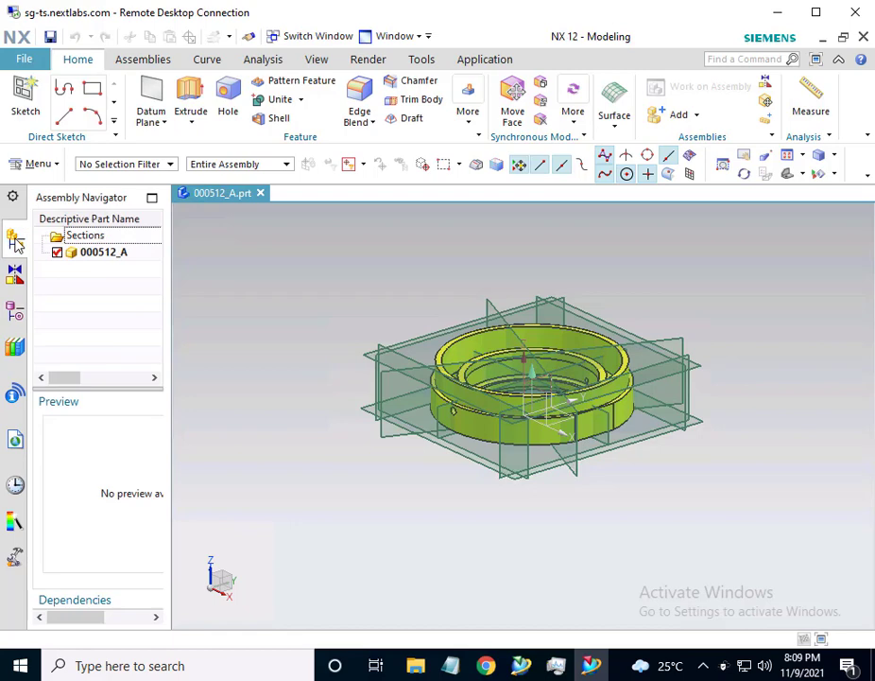
{"action": "left_click", "coordinate": [35, 165]}
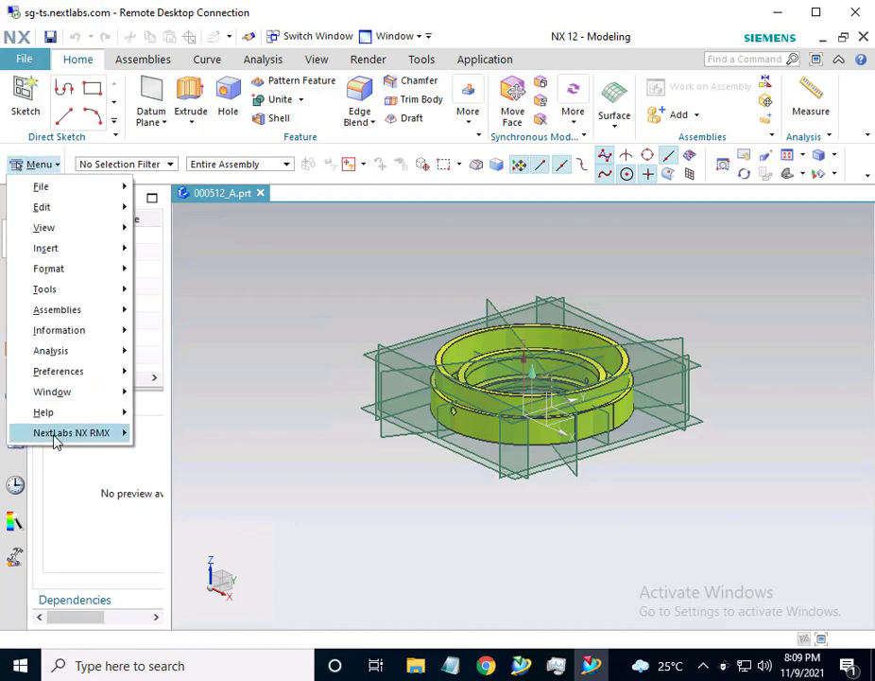
{"action": "mouse_move", "coordinate": [56, 438]}
{"action": "left_click", "coordinate": [184, 456]}
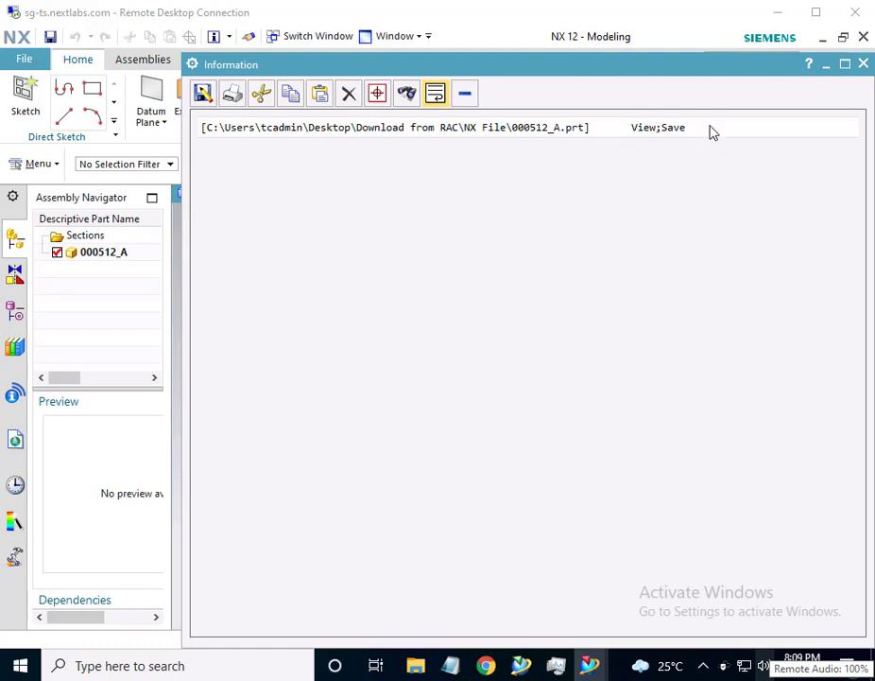
{"action": "left_click", "coordinate": [863, 64]}
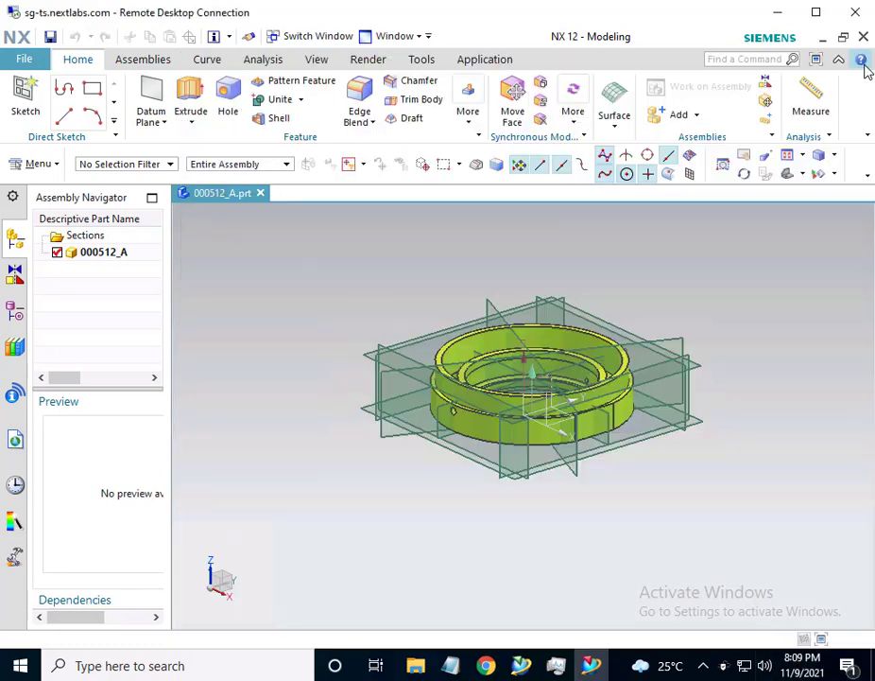
{"action": "left_click", "coordinate": [323, 302]}
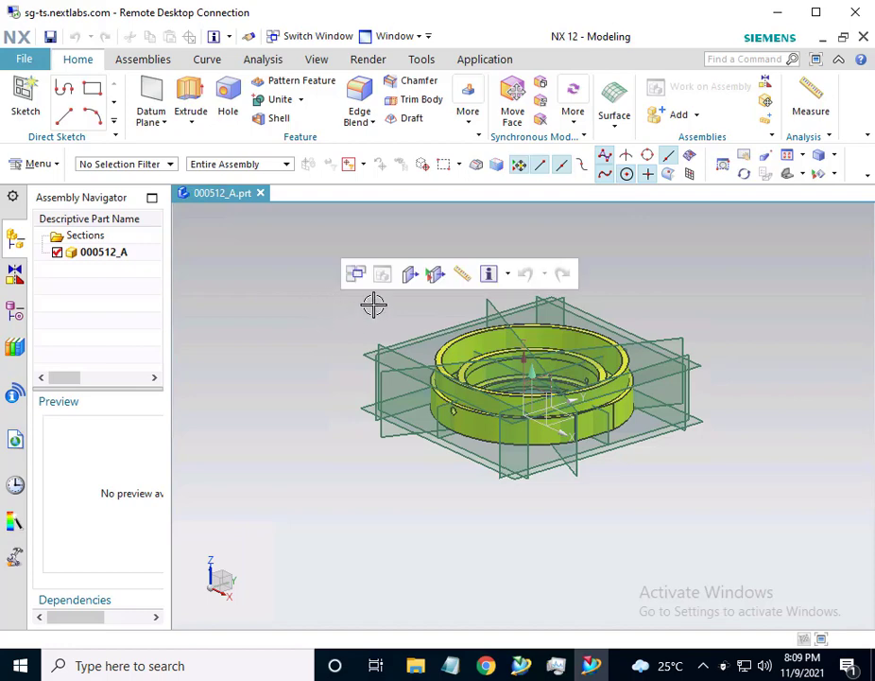
{"action": "left_click", "coordinate": [360, 104]}
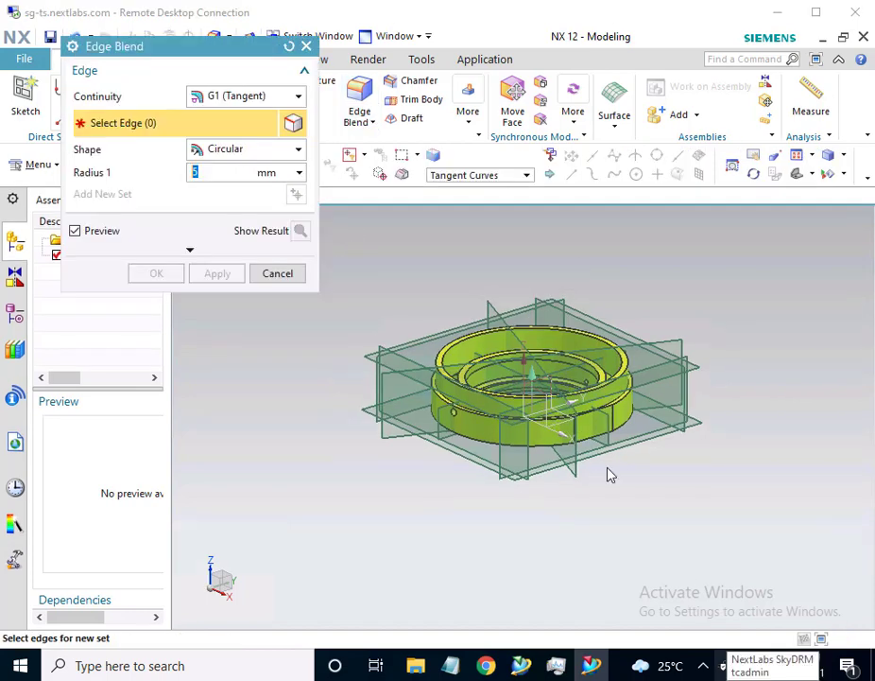
Step: Blend the ring's top rim edge at 5 mm radius, save the part, and close NX
{"action": "left_click", "coordinate": [442, 348]}
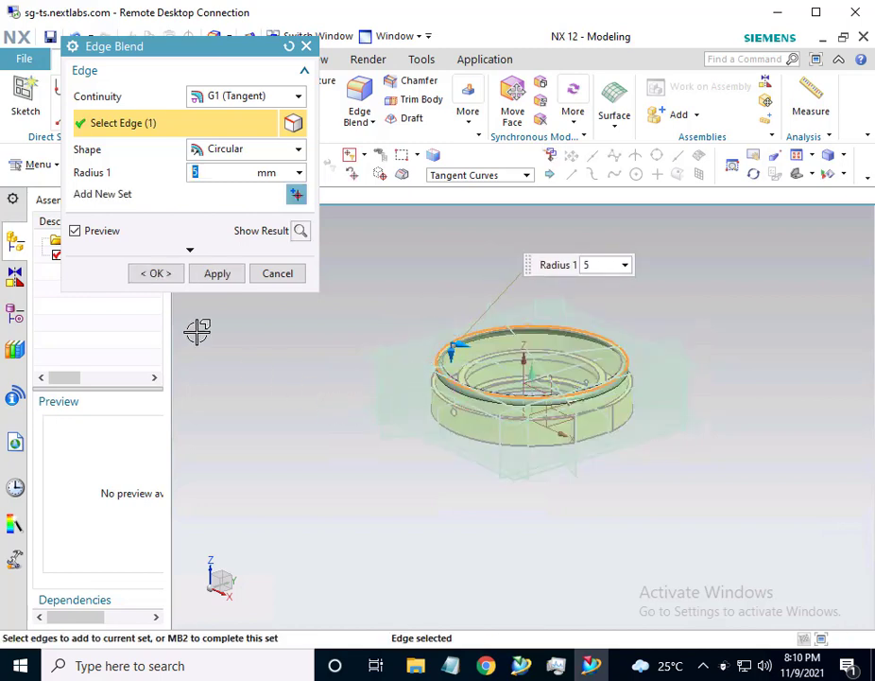
{"action": "left_click", "coordinate": [153, 276]}
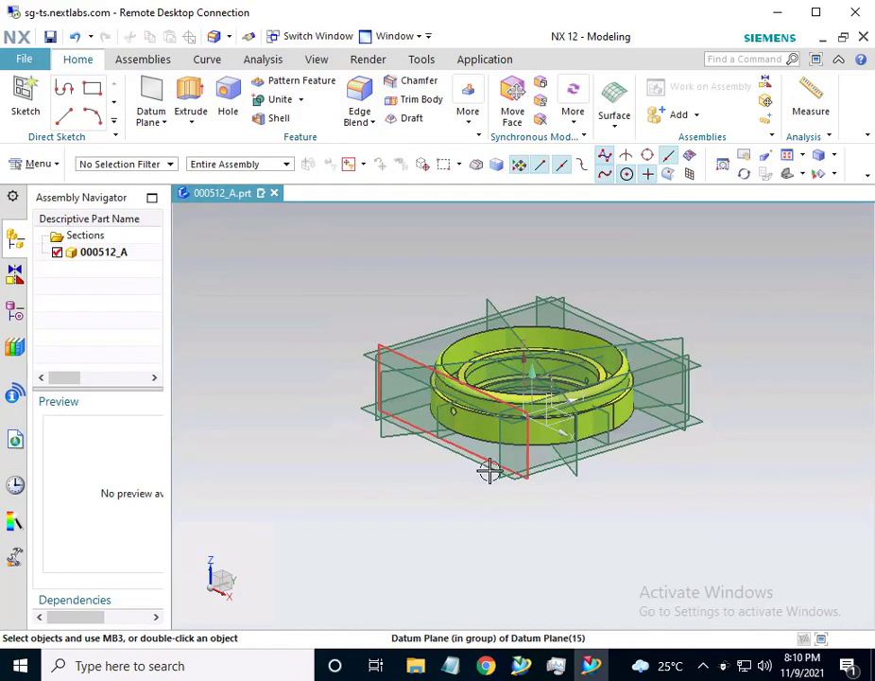
{"action": "left_click", "coordinate": [24, 59]}
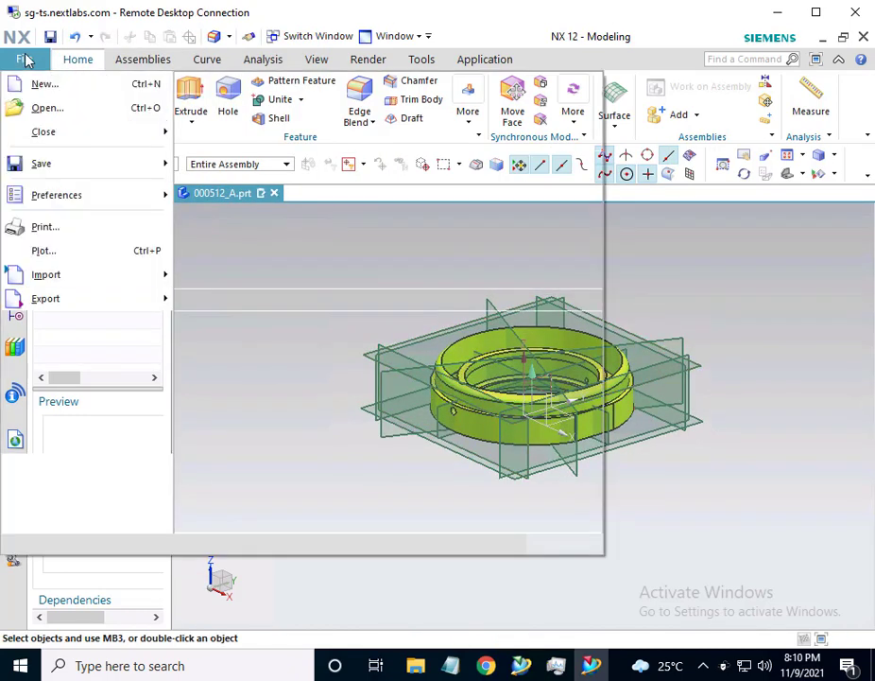
{"action": "mouse_move", "coordinate": [43, 170]}
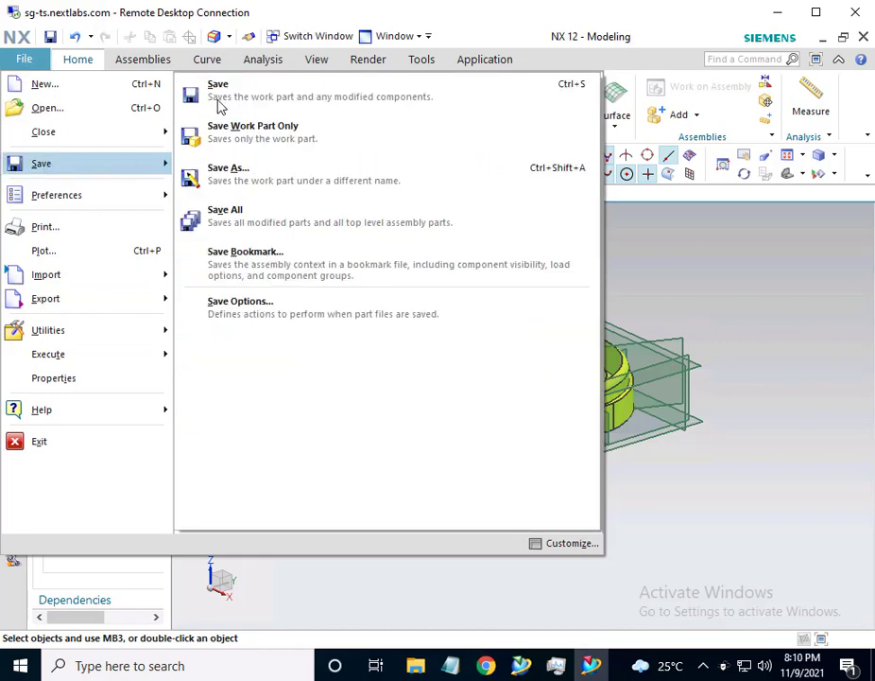
{"action": "left_click", "coordinate": [248, 100]}
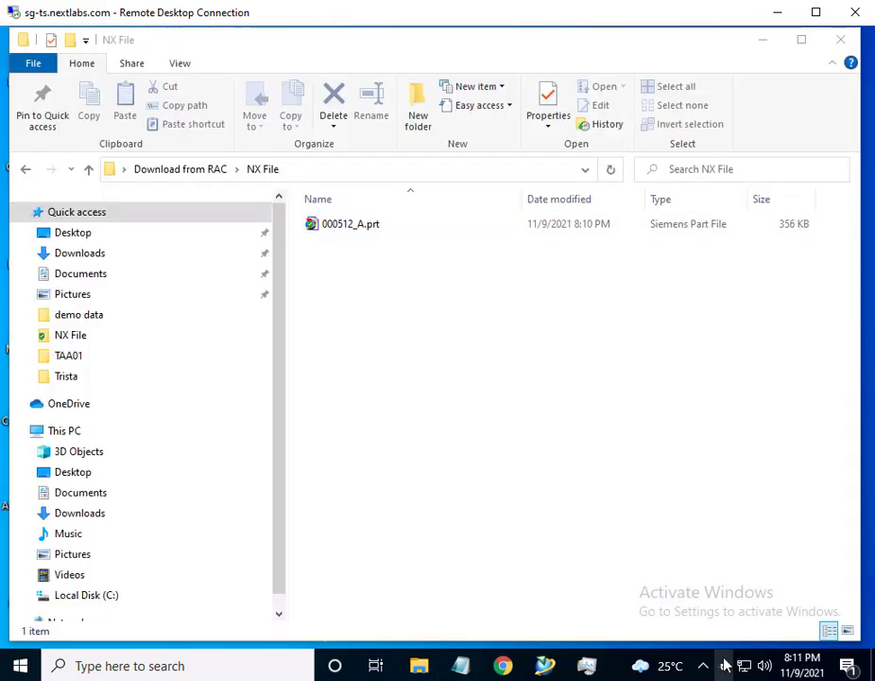
{"action": "left_click", "coordinate": [724, 666]}
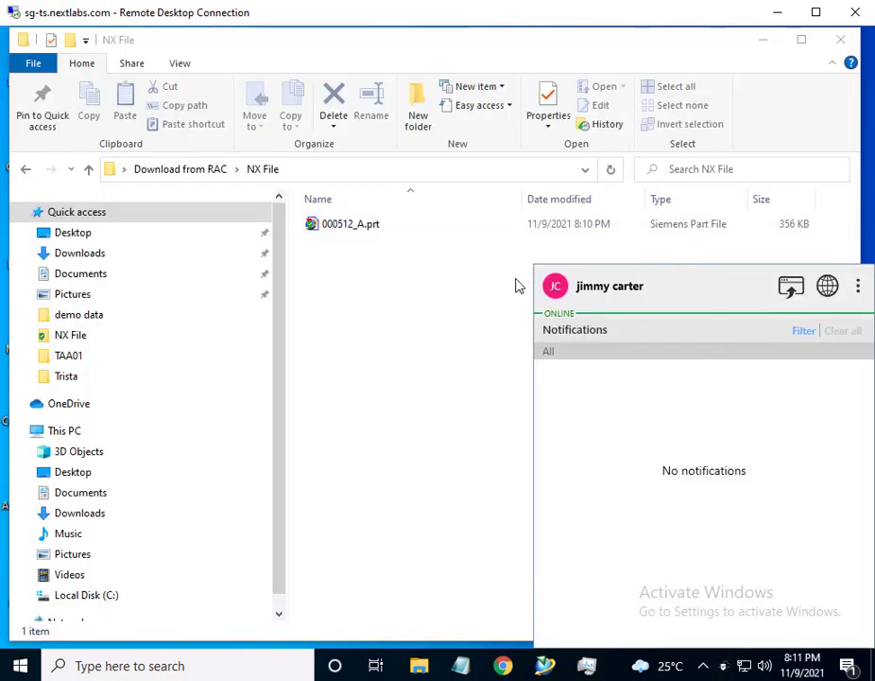
Step: Reopen the saved 000512_A.prt from the NX File folder
{"action": "left_click", "coordinate": [358, 232]}
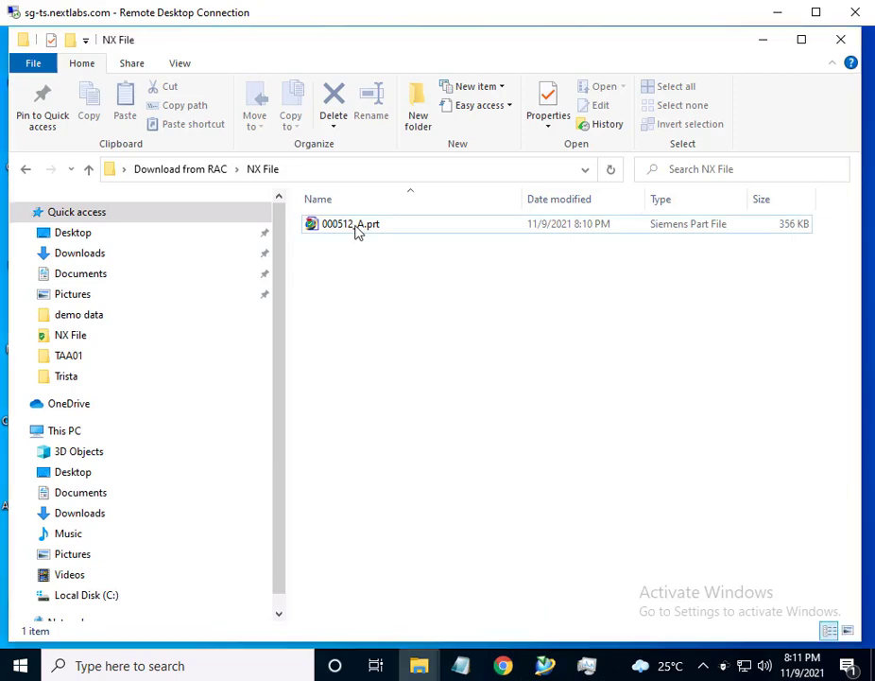
{"action": "left_click", "coordinate": [357, 233]}
{"action": "double_click", "coordinate": [357, 232]}
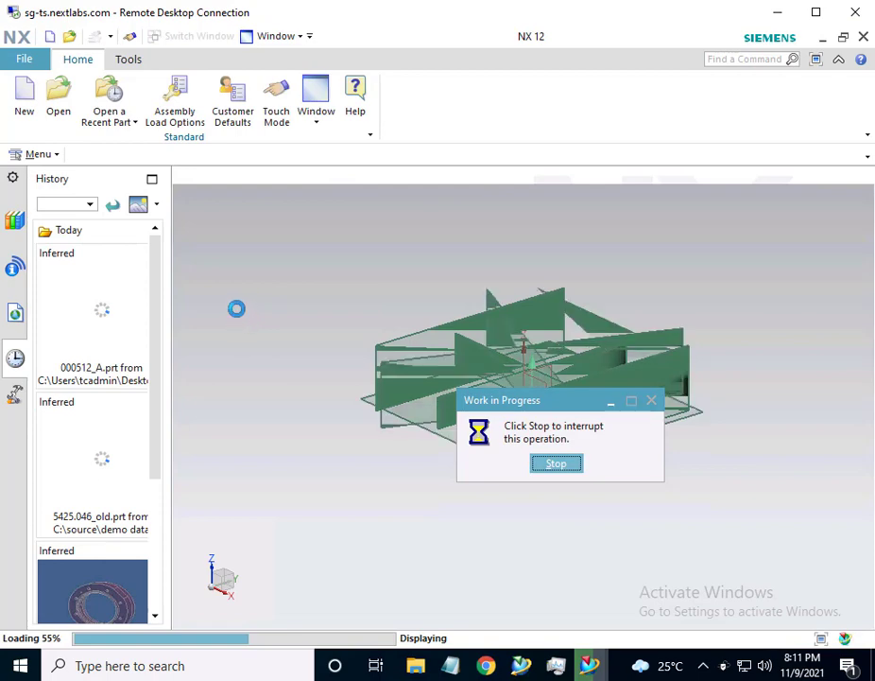
Step: Display the part's NextLabs file rights: View, Save, Print, SaveAs and Export
{"action": "left_click", "coordinate": [52, 168]}
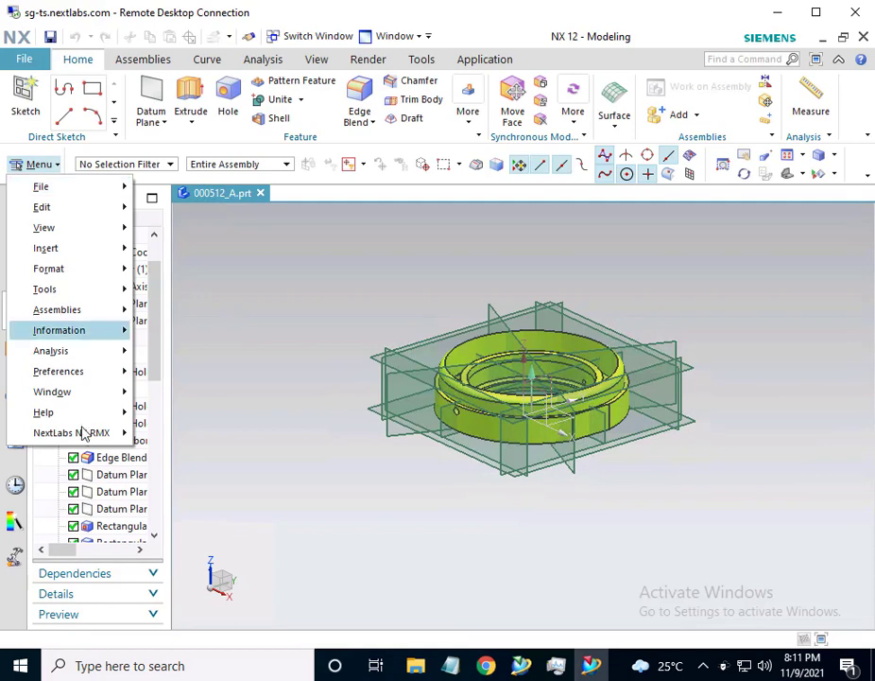
{"action": "mouse_move", "coordinate": [94, 433]}
{"action": "left_click", "coordinate": [180, 457]}
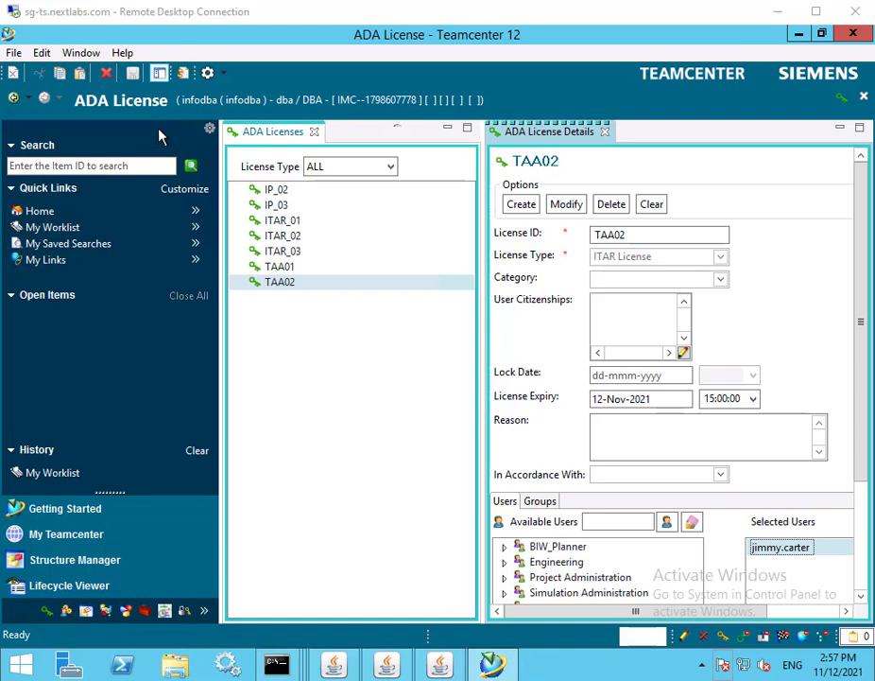
Step: Review the TAA02 license's 12-Nov-2021 15:00 expiry and the user authorized under it
{"action": "left_click", "coordinate": [280, 283]}
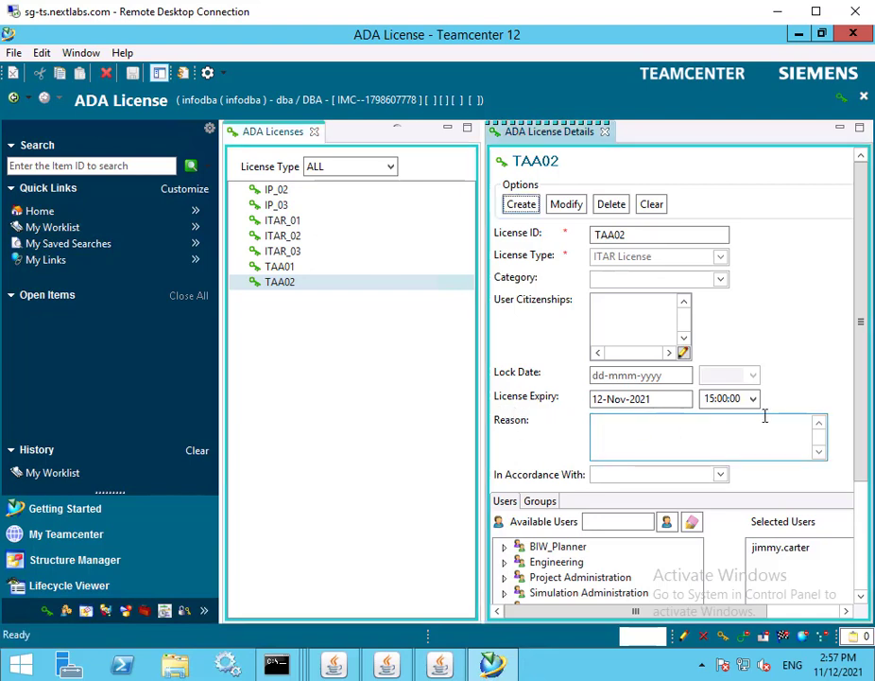
{"action": "left_click", "coordinate": [779, 550]}
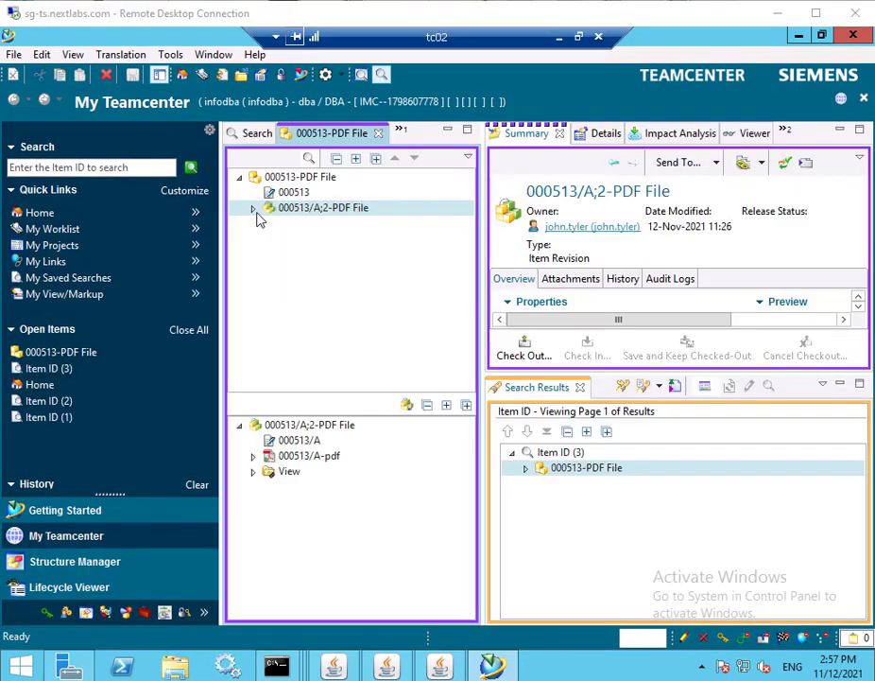
Step: Confirm the 000513/A-pdf dataset has the TAA02 license attached, closing without changes
{"action": "left_click", "coordinate": [254, 209]}
{"action": "left_click", "coordinate": [308, 243]}
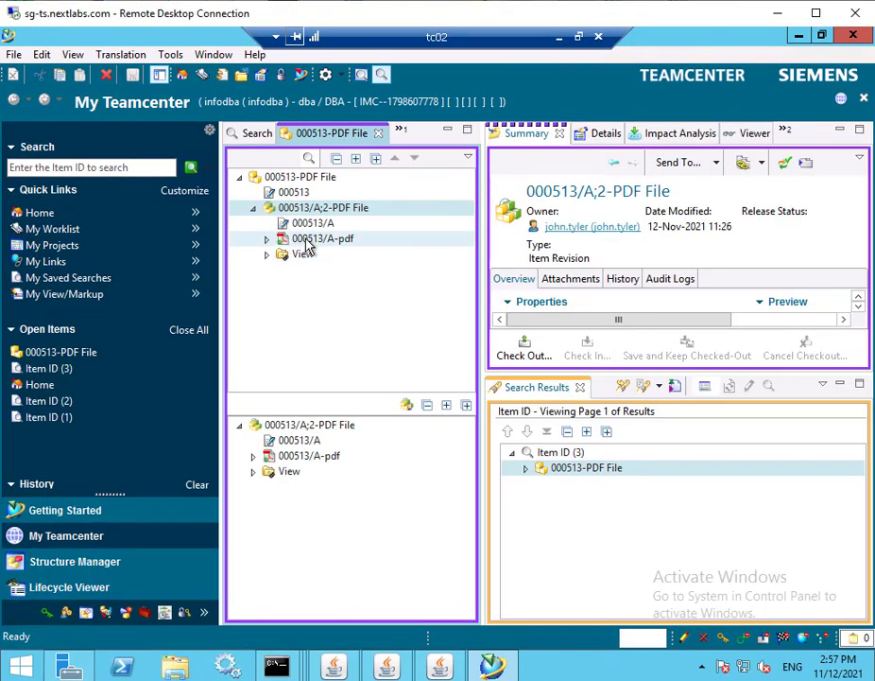
{"action": "right_click", "coordinate": [308, 243]}
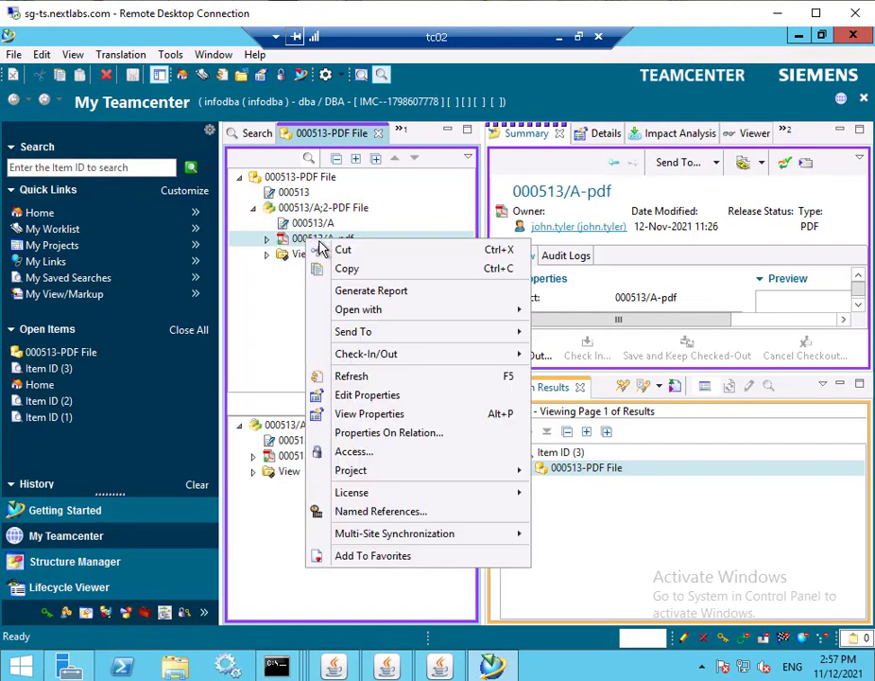
{"action": "mouse_move", "coordinate": [366, 495]}
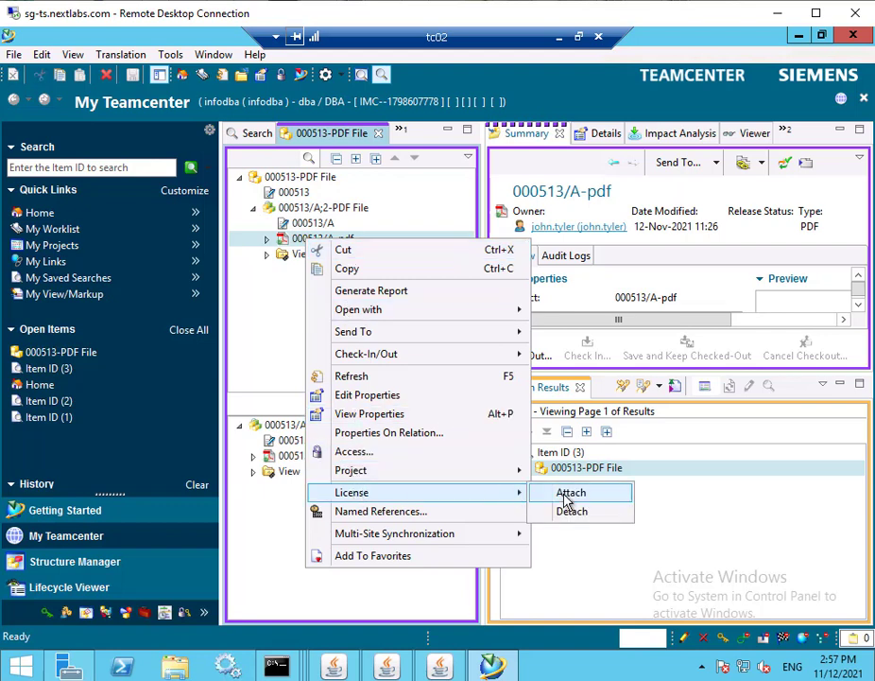
{"action": "left_click", "coordinate": [563, 492]}
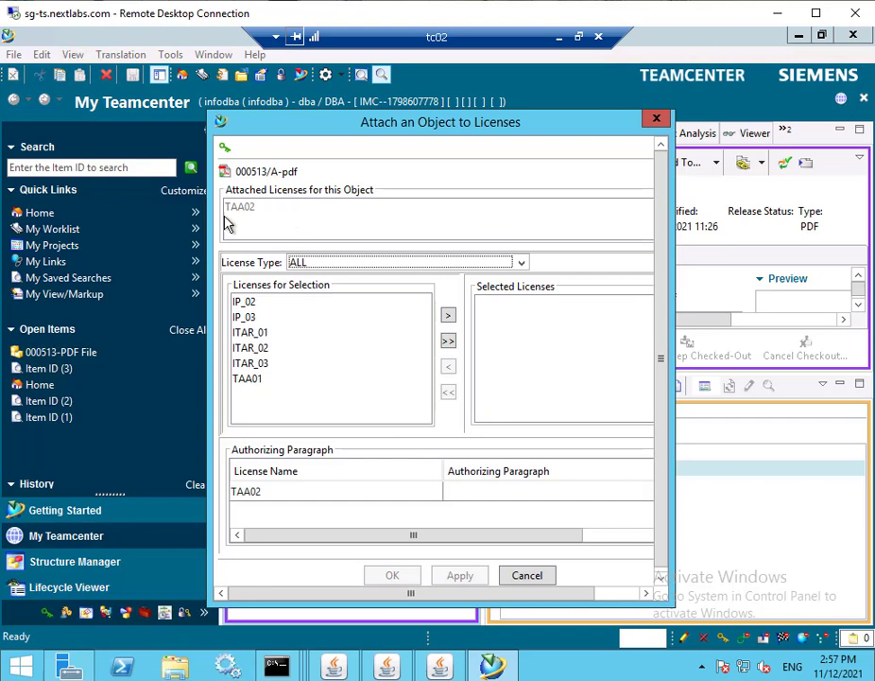
{"action": "left_click", "coordinate": [656, 117]}
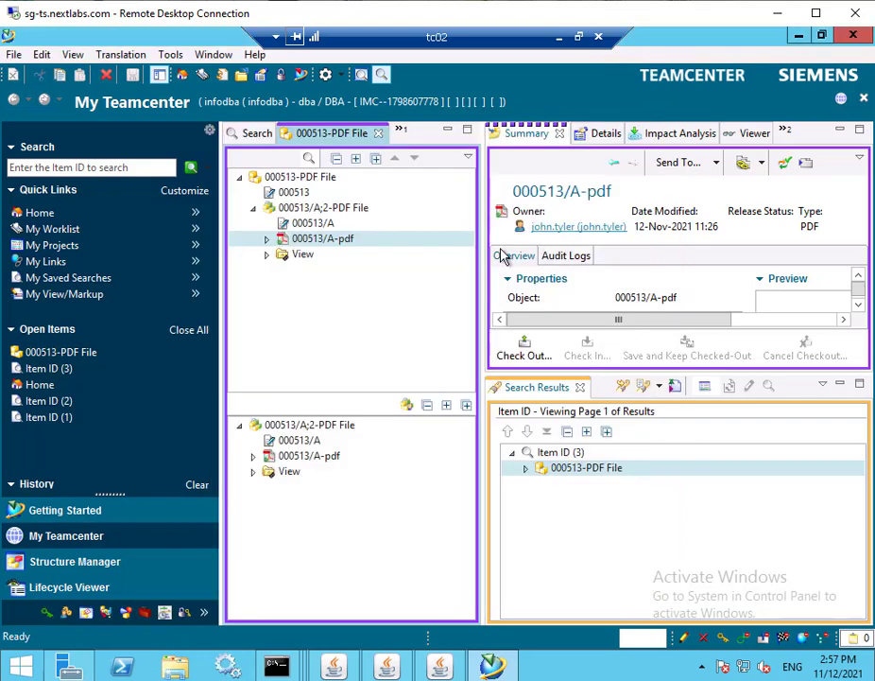
Step: Download the dataset's protected .PDF.nxl named reference into the TAA02 folder
{"action": "right_click", "coordinate": [372, 243]}
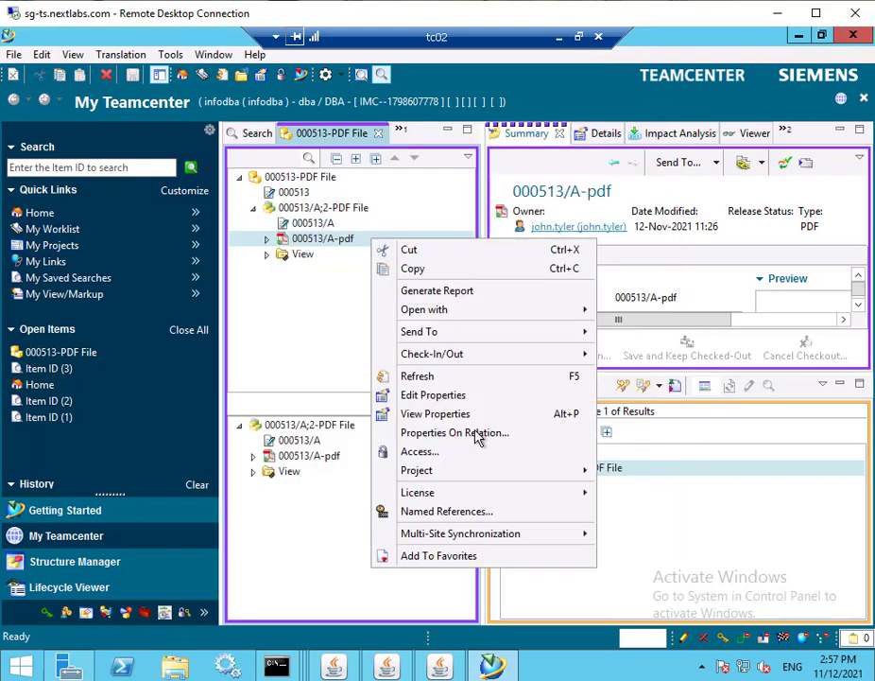
{"action": "left_click", "coordinate": [470, 516]}
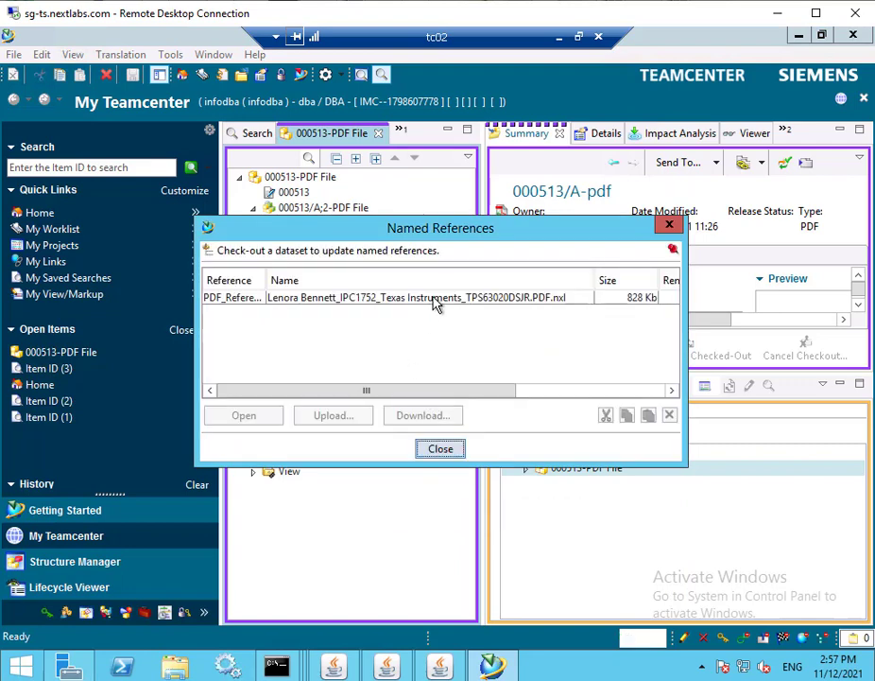
{"action": "left_click", "coordinate": [436, 298]}
{"action": "left_click", "coordinate": [422, 416]}
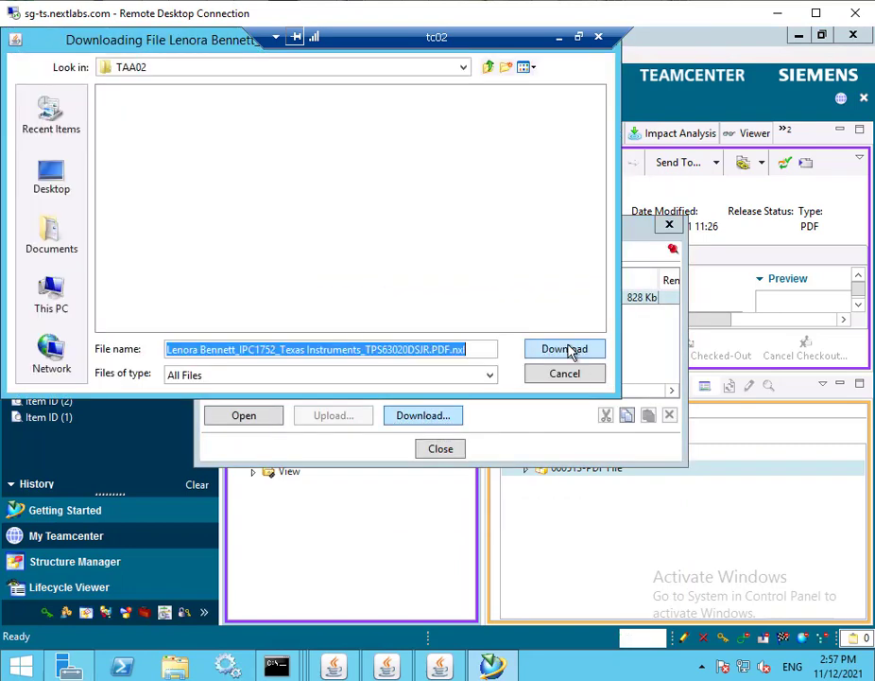
{"action": "left_click", "coordinate": [569, 346]}
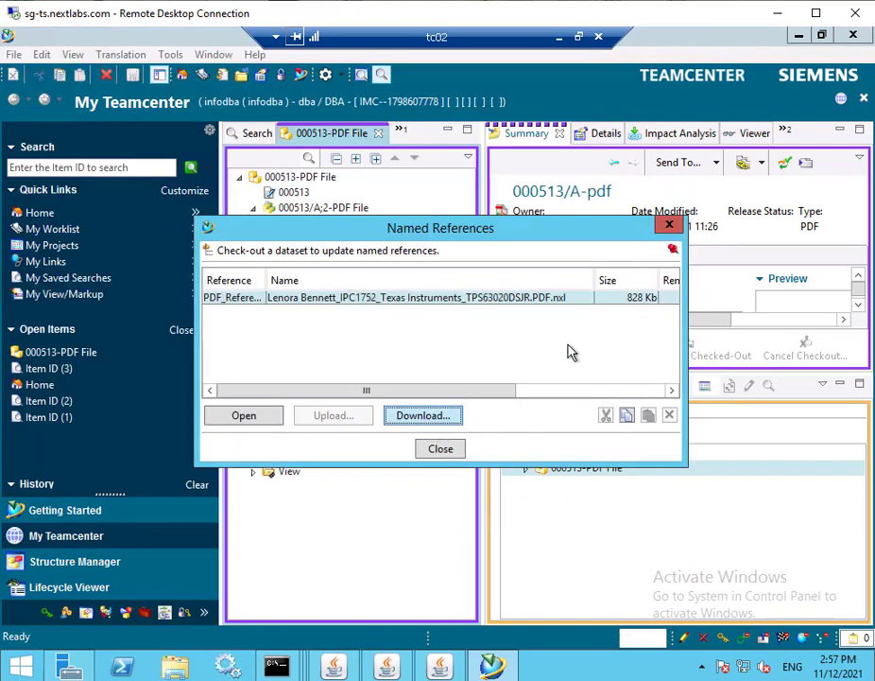
{"action": "left_click", "coordinate": [441, 450]}
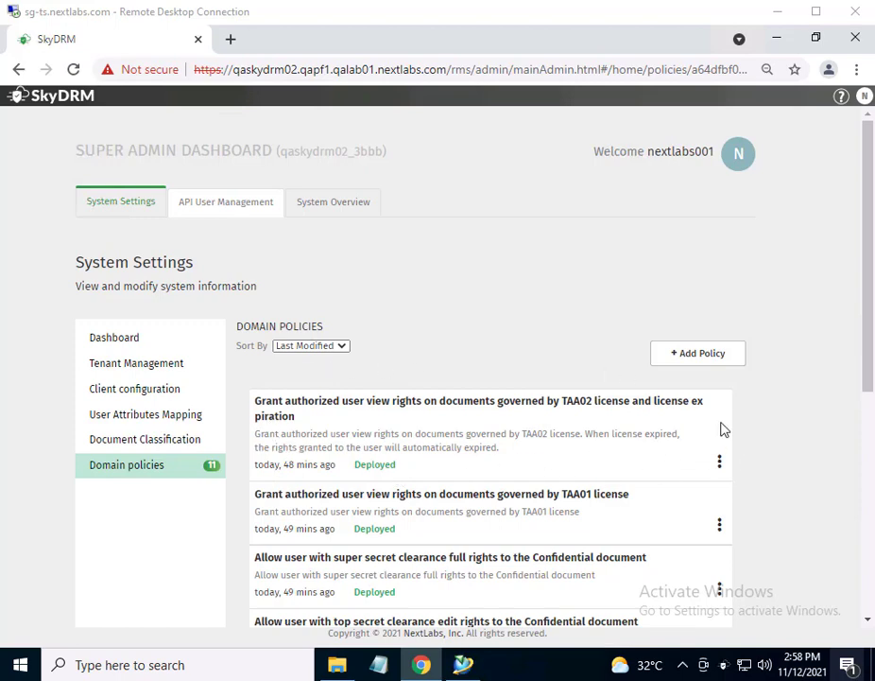
Step: Review the TAA02 license-expiry policy's resources, people and View-only rights, then return to File Explorer
{"action": "left_click", "coordinate": [481, 404]}
{"action": "scroll", "coordinate": [499, 425], "scroll_direction": "down", "scroll_amount": 3}
{"action": "scroll", "coordinate": [499, 425], "scroll_direction": "down", "scroll_amount": 2}
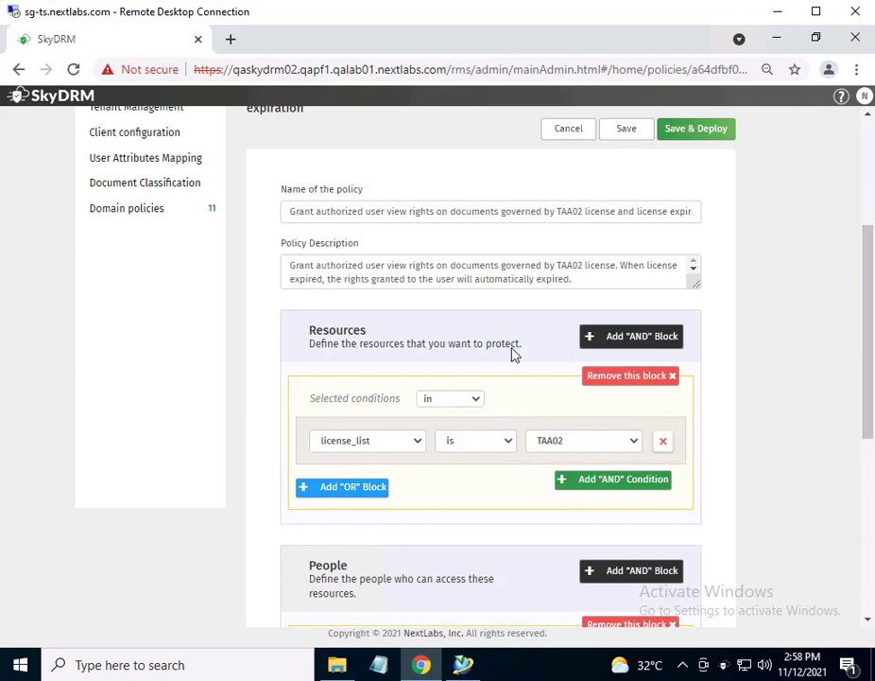
{"action": "scroll", "coordinate": [427, 397], "scroll_direction": "down", "scroll_amount": 2}
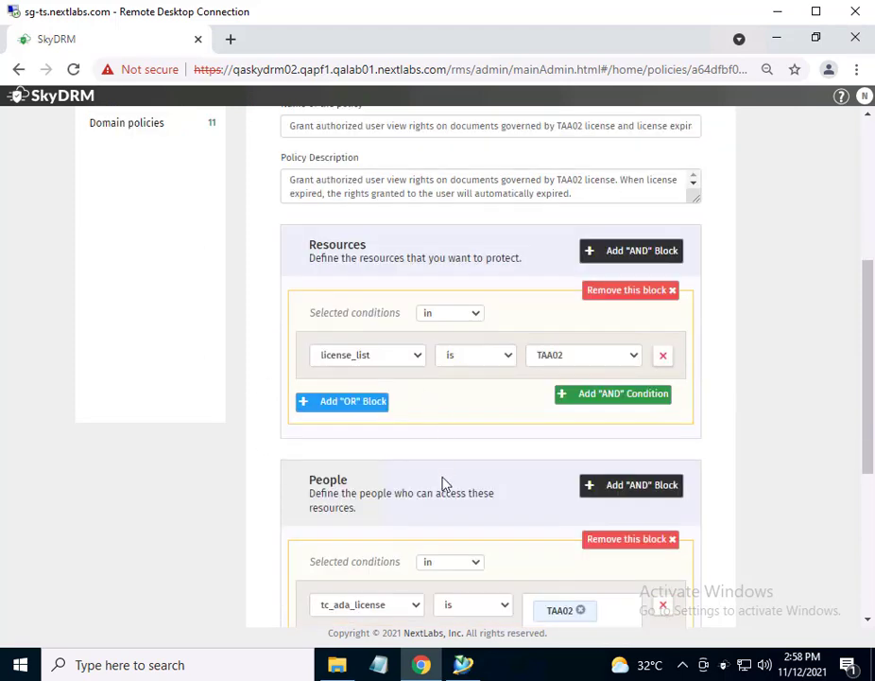
{"action": "scroll", "coordinate": [527, 471], "scroll_direction": "down", "scroll_amount": 2}
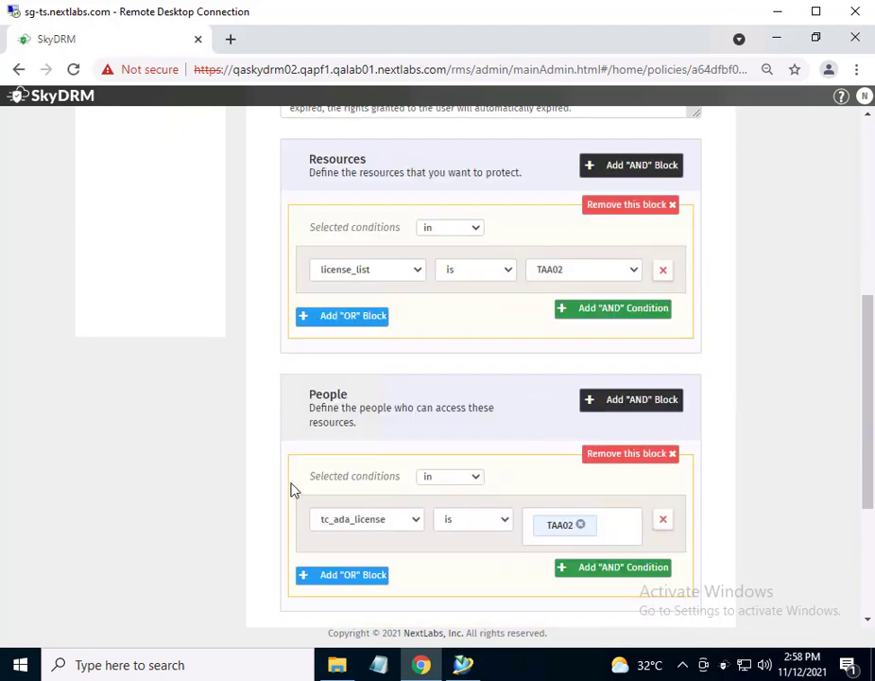
{"action": "scroll", "coordinate": [530, 427], "scroll_direction": "down", "scroll_amount": 2}
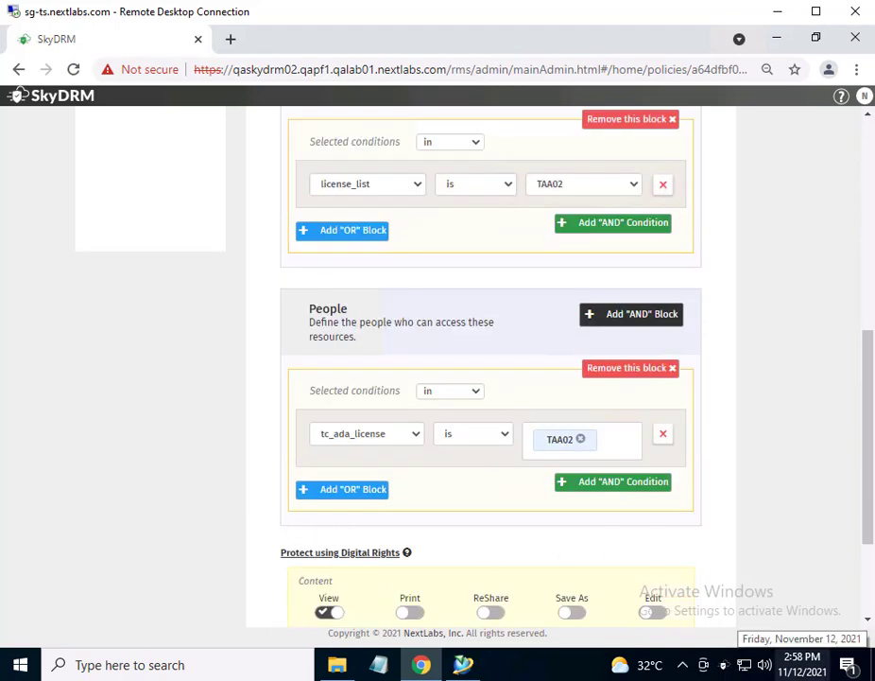
{"action": "key", "text": "alt+Tab"}
{"action": "left_click", "coordinate": [724, 666]}
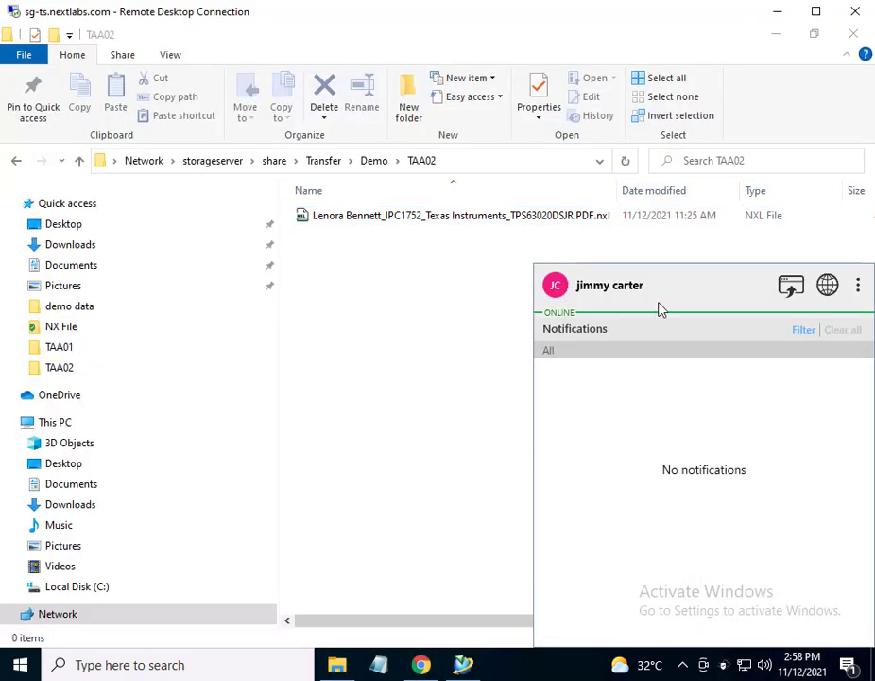
Step: Check the .nxl file's info (TAA02 license, Engineering owner, View only), then open the PDF
{"action": "left_click", "coordinate": [395, 305]}
{"action": "left_click", "coordinate": [356, 218]}
{"action": "right_click", "coordinate": [355, 221]}
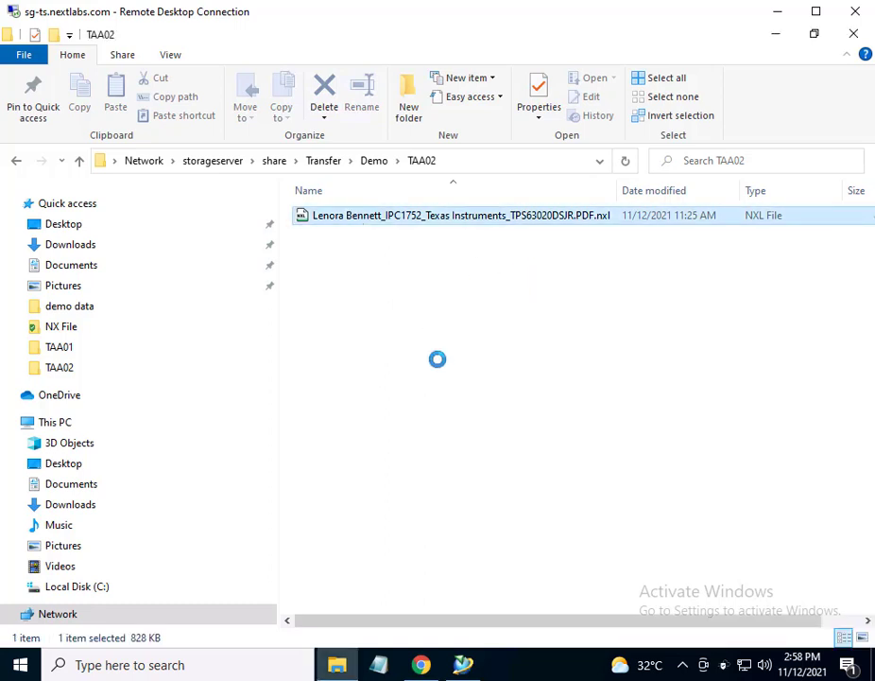
{"action": "mouse_move", "coordinate": [452, 387]}
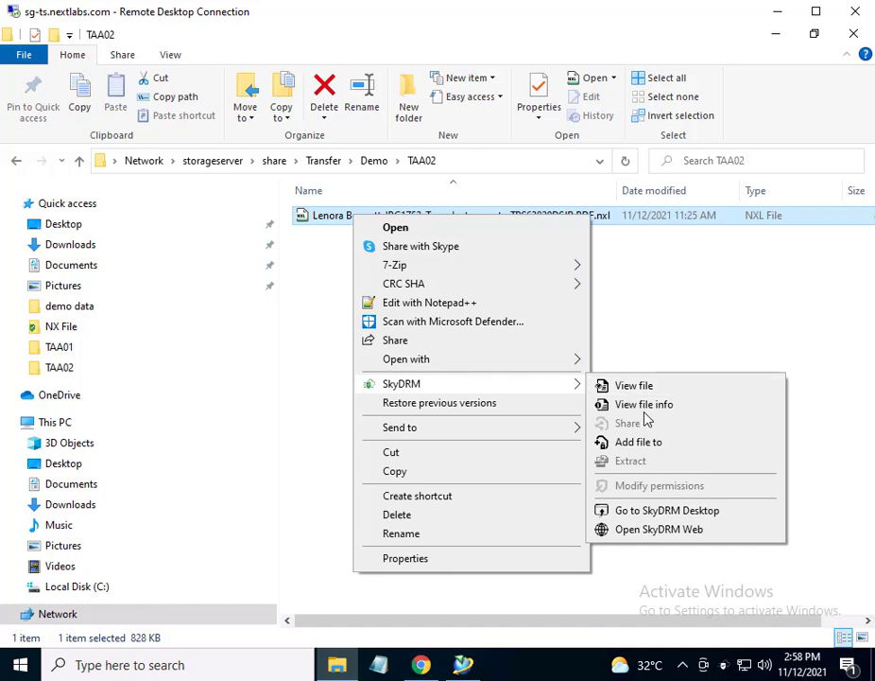
{"action": "left_click", "coordinate": [645, 408]}
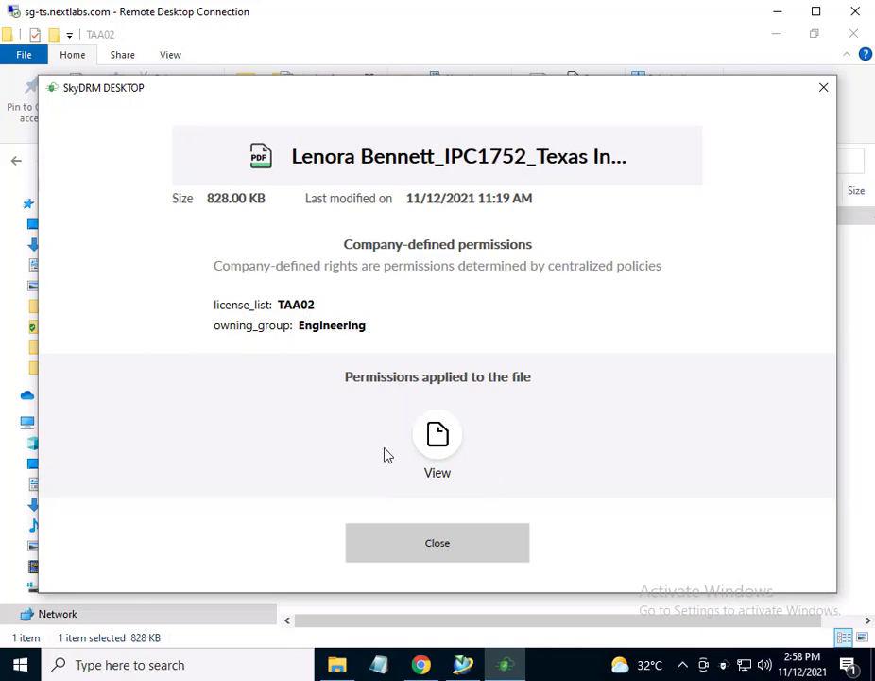
{"action": "left_click", "coordinate": [452, 550]}
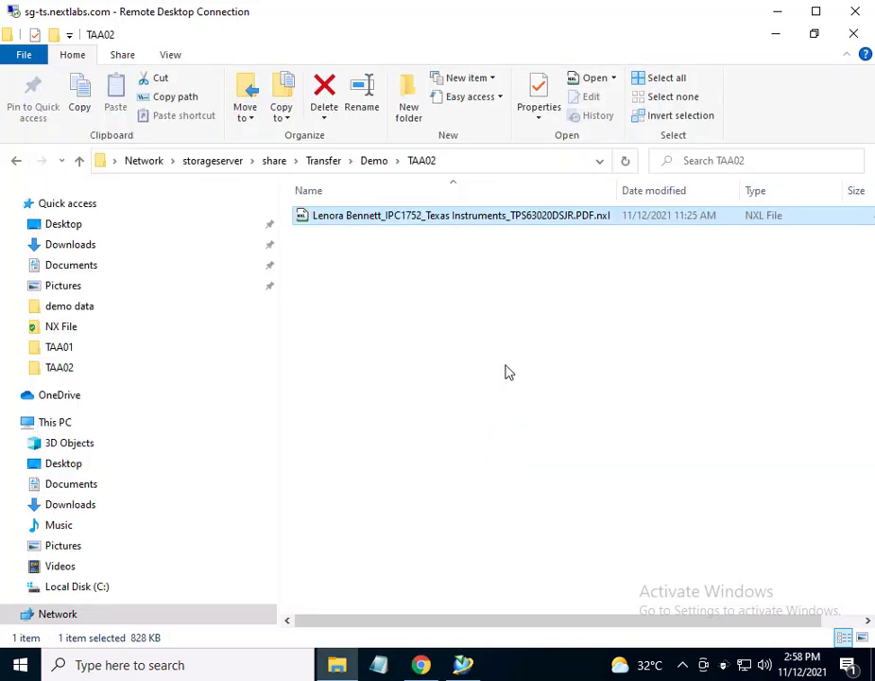
{"action": "double_click", "coordinate": [483, 221]}
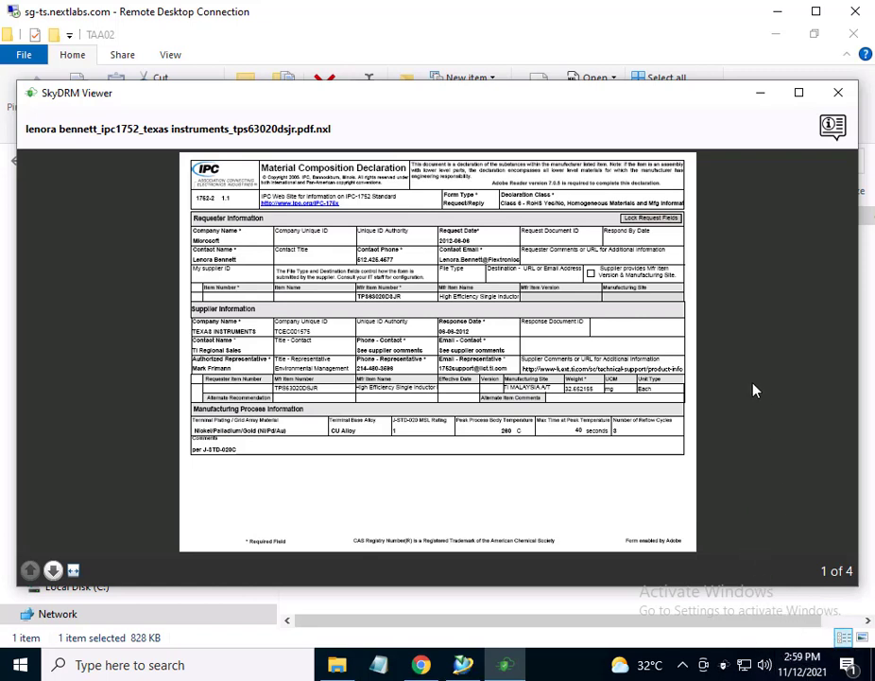
Step: Close SkyDRM Viewer after reading the 4-page Material Composition Declaration
{"action": "left_click", "coordinate": [838, 93]}
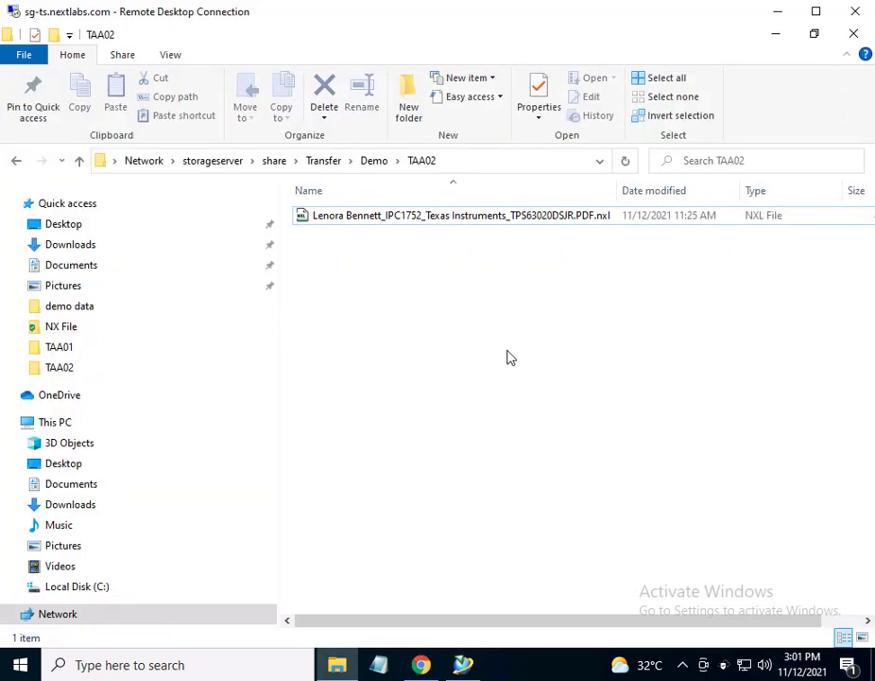
Step: Try reopening the protected PDF after expiry and dismiss the Access Denied notice
{"action": "left_click", "coordinate": [465, 221]}
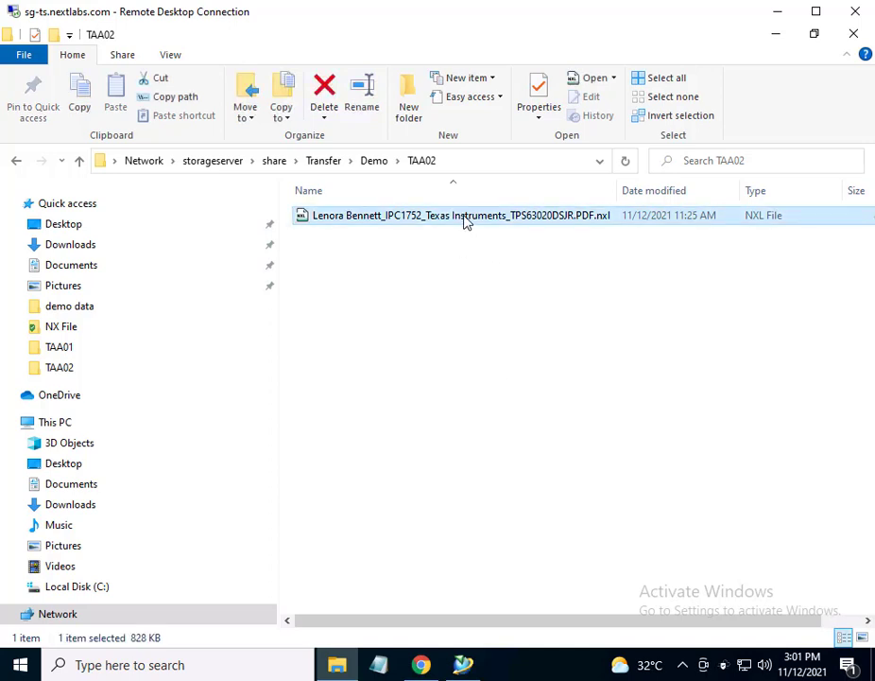
{"action": "double_click", "coordinate": [465, 222]}
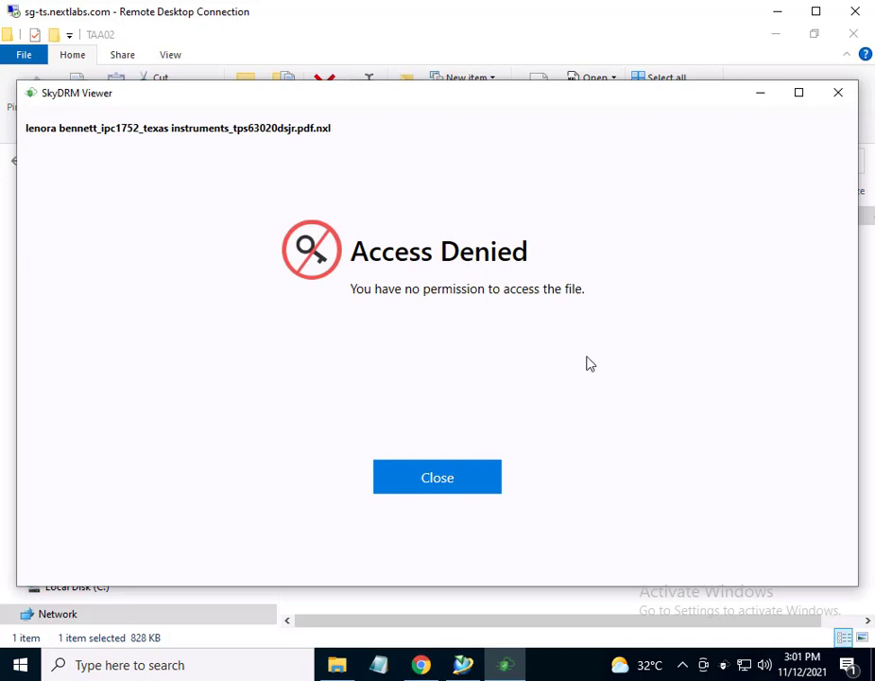
{"action": "left_click", "coordinate": [837, 96]}
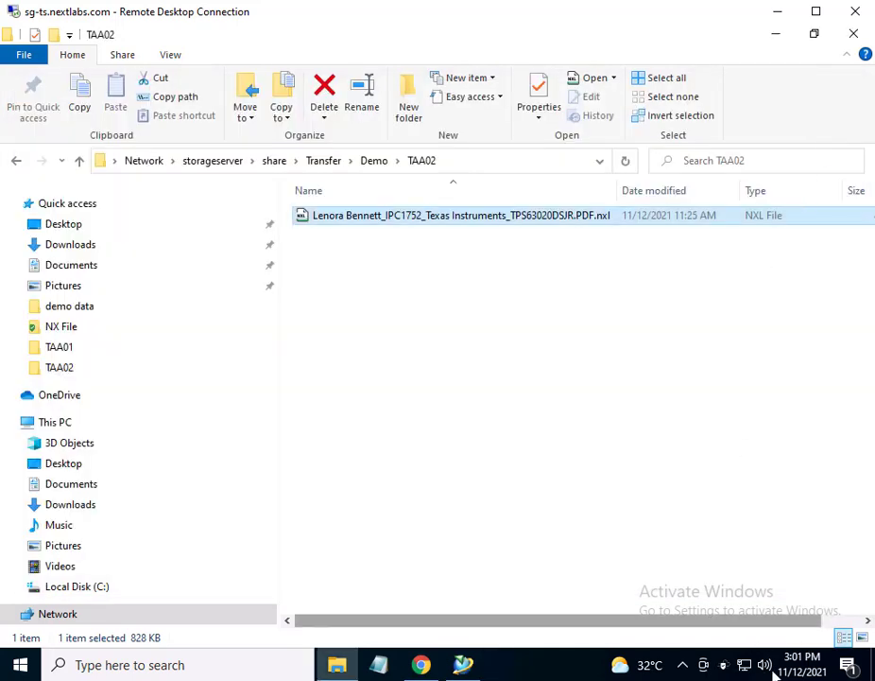